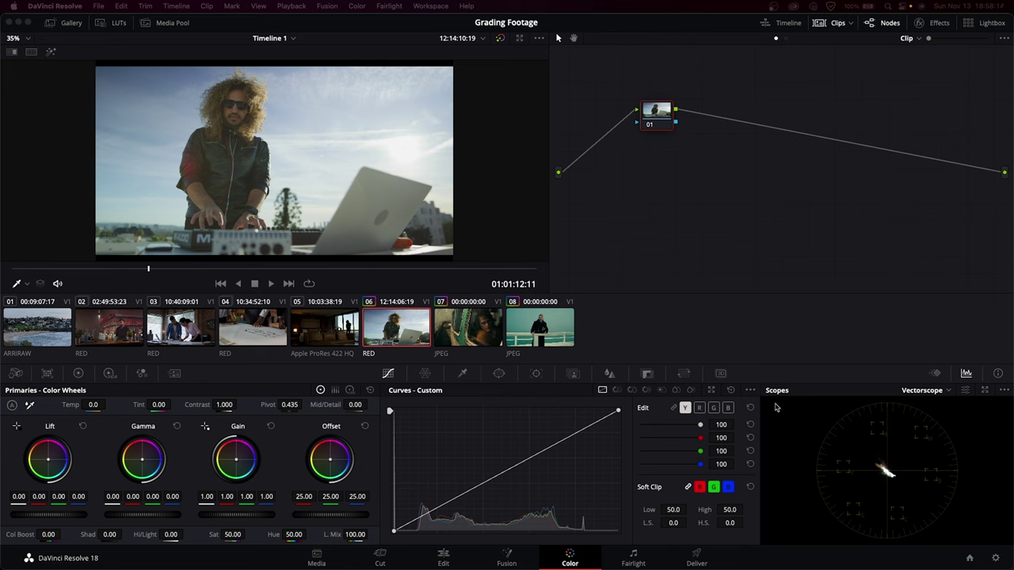
Turn on Show Skin Tone Indicator in the vectorscope's display options
left_click(965, 390)
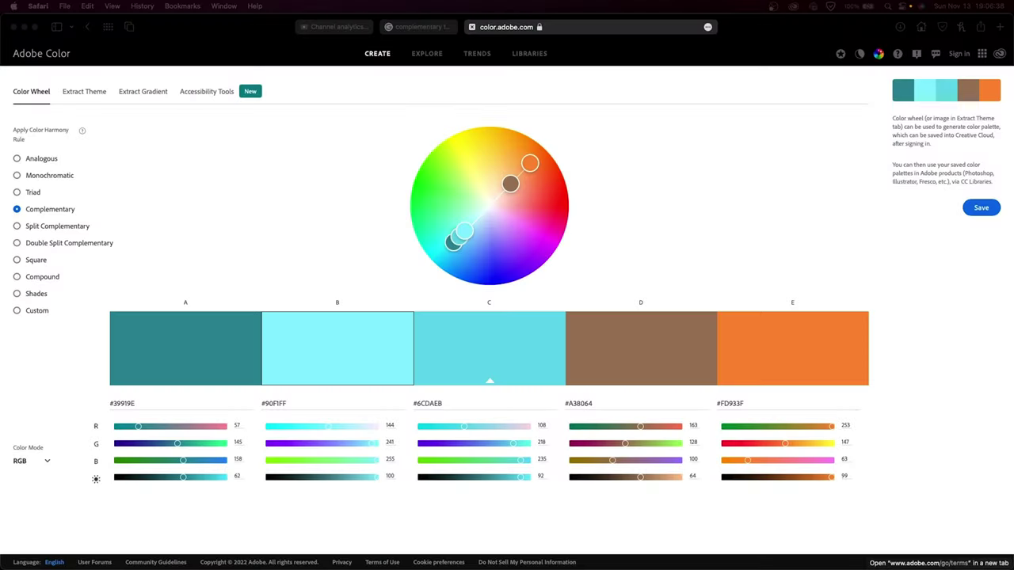
Drag the orange handle on Adobe Color's Complementary wheel so the teal swatches follow
left_click_drag(533, 165, 456, 235)
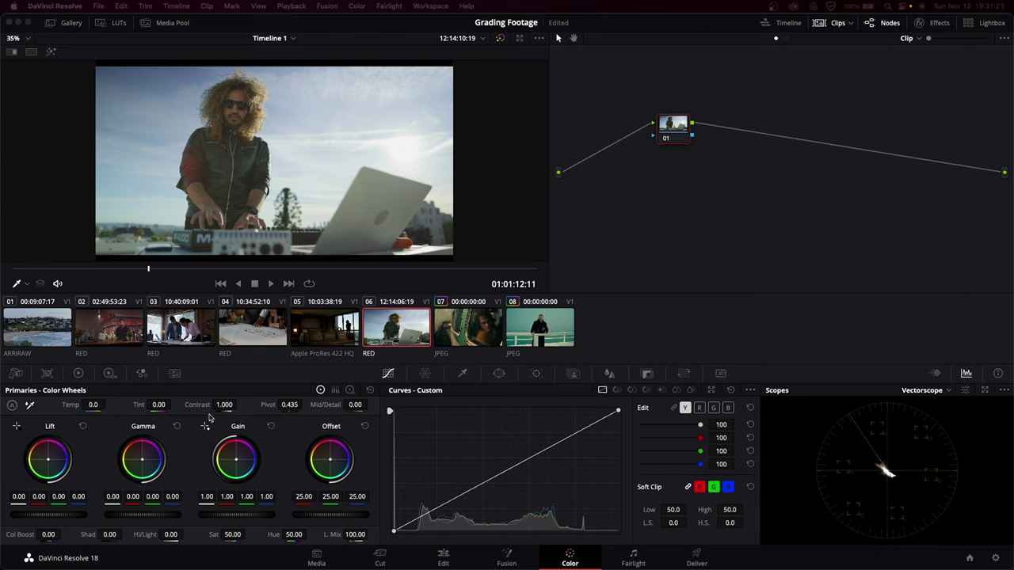
Raise the keyboard-player clip's contrast to about 1.118 and saturation to 77, then select clip 04
left_click_drag(224, 405, 239, 404)
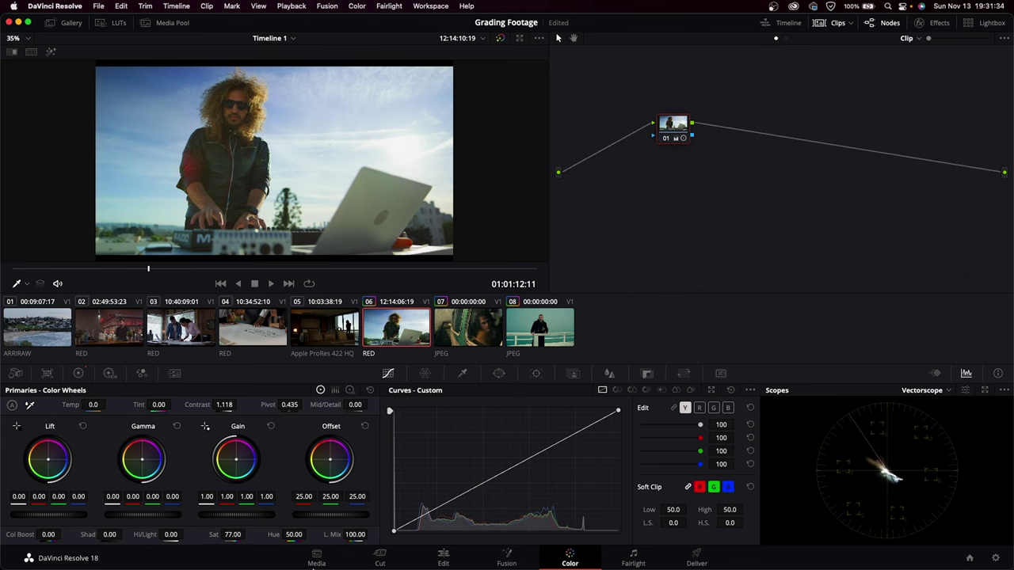
mouse_move(332, 568)
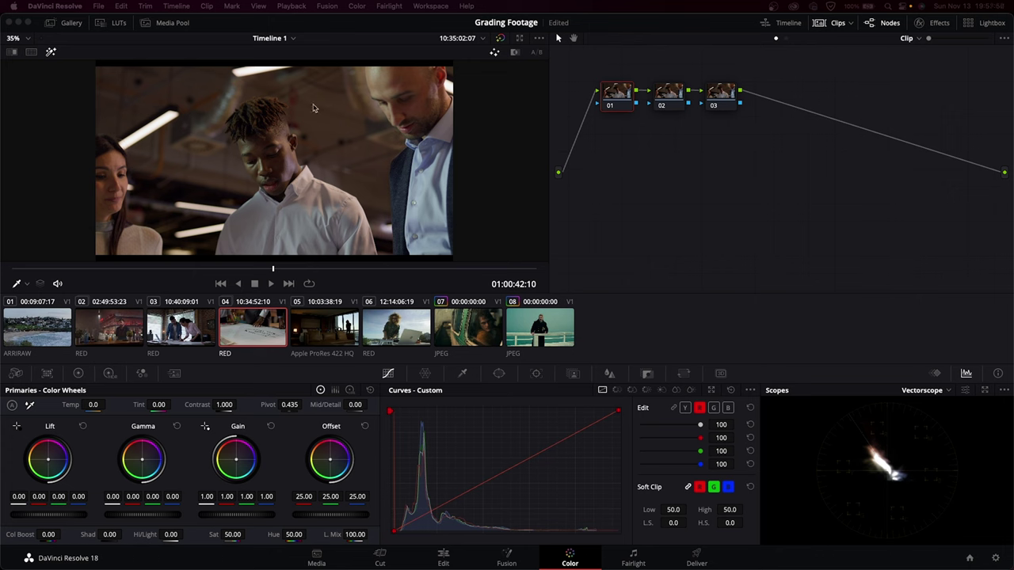
On clip 07, the man at the train window, highlight the windowed face and check the scope settings
left_click(480, 325)
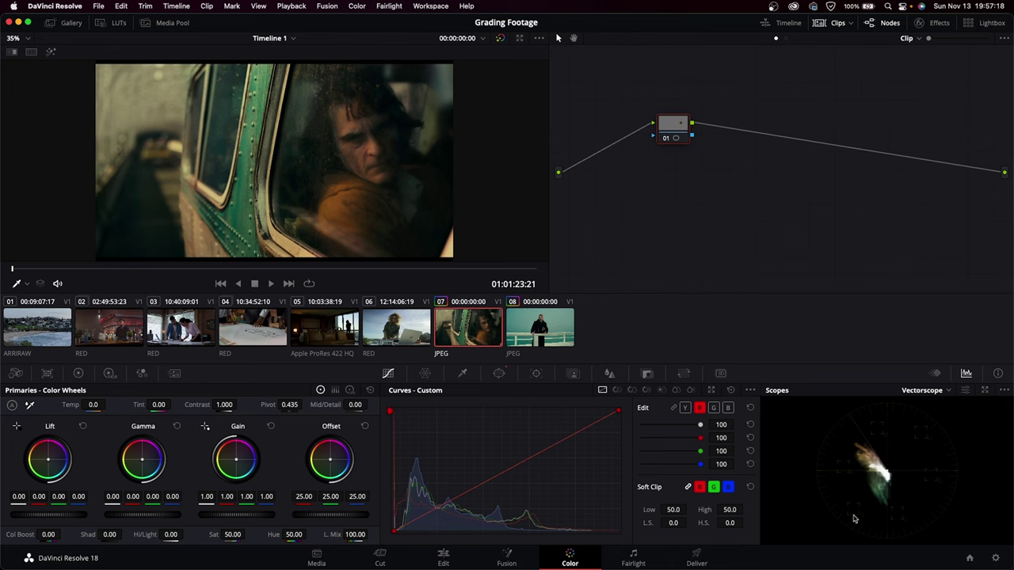
key("shift+h")
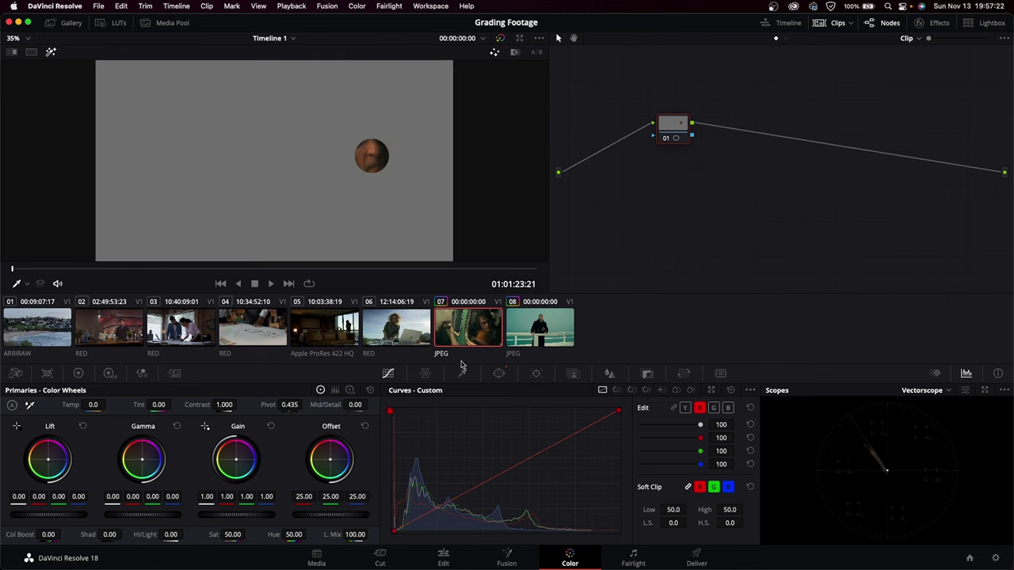
left_click(498, 372)
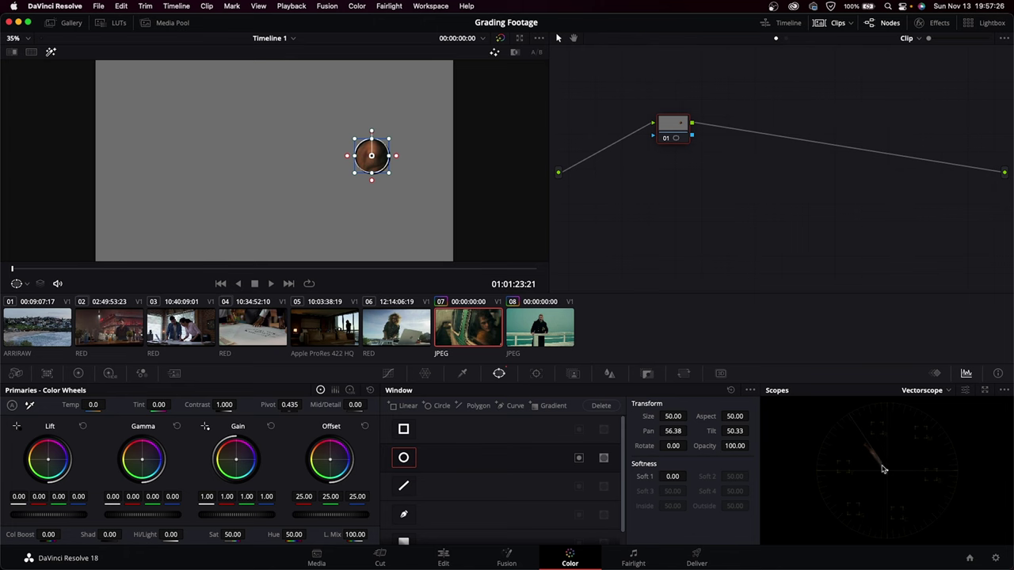
left_click(964, 389)
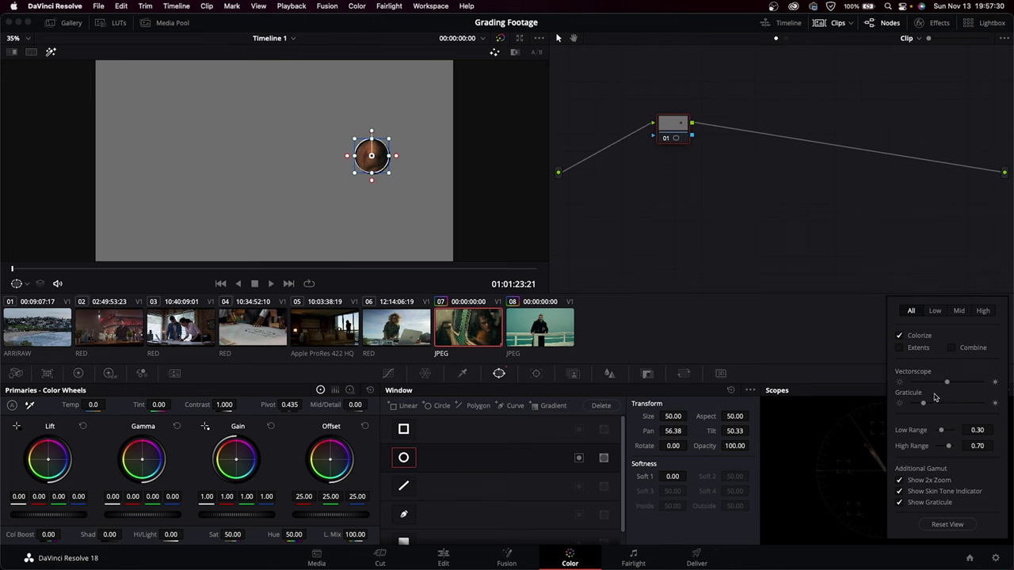
left_click(852, 370)
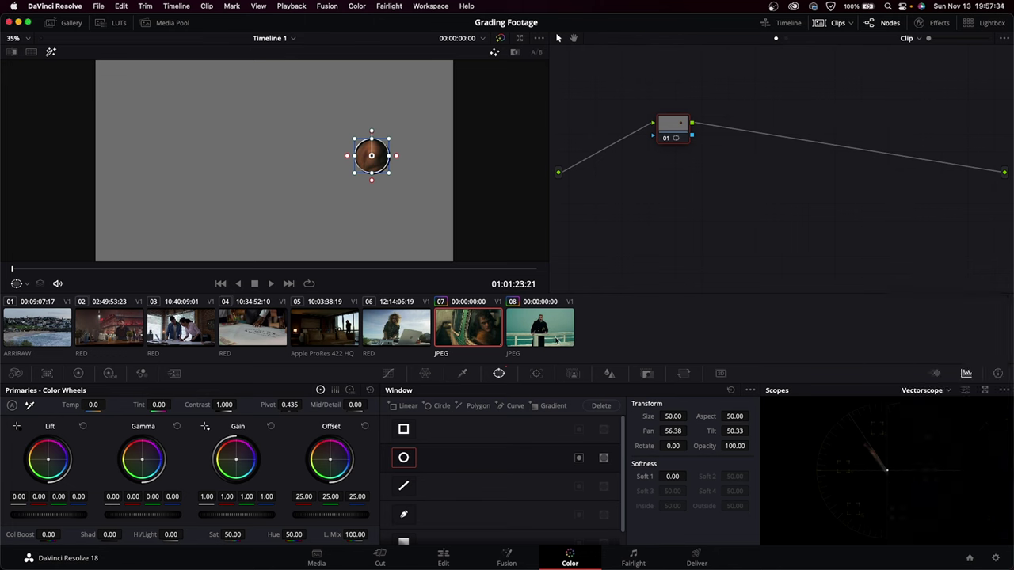
On clip 08, the man on the pier, toggle the face highlight on and off, then return to Curves
left_click(558, 340)
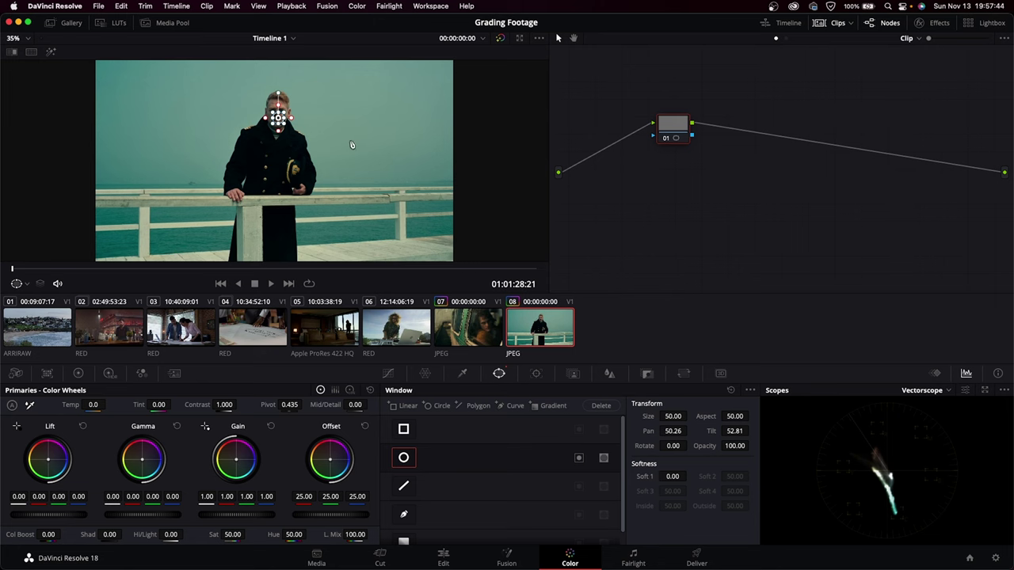
key("shift+h")
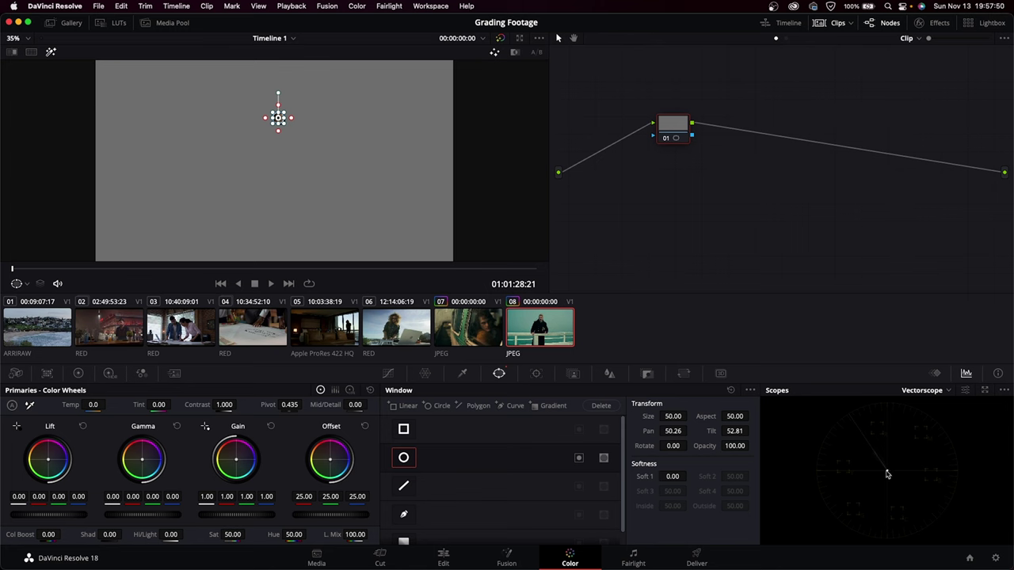
key("shift+h")
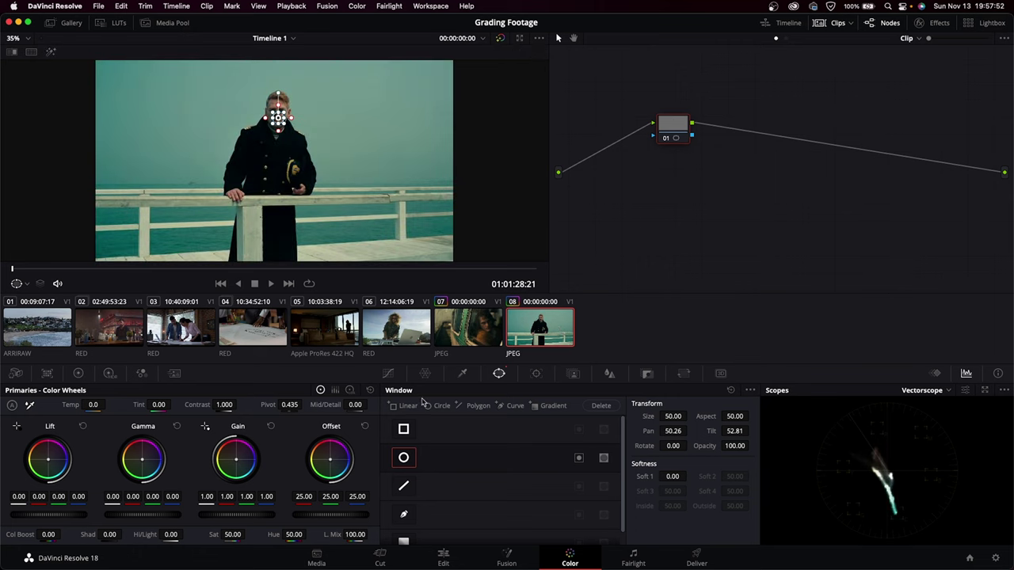
left_click(388, 373)
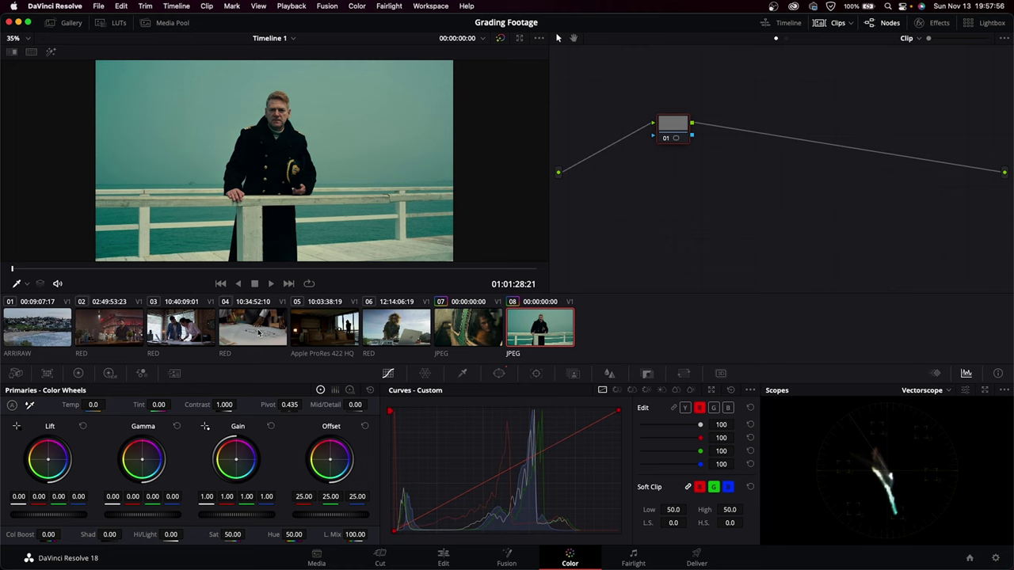
Select clip 04, float the custom curves in a window moved right, and review Project Settings without changes
left_click(258, 333)
left_click(265, 270)
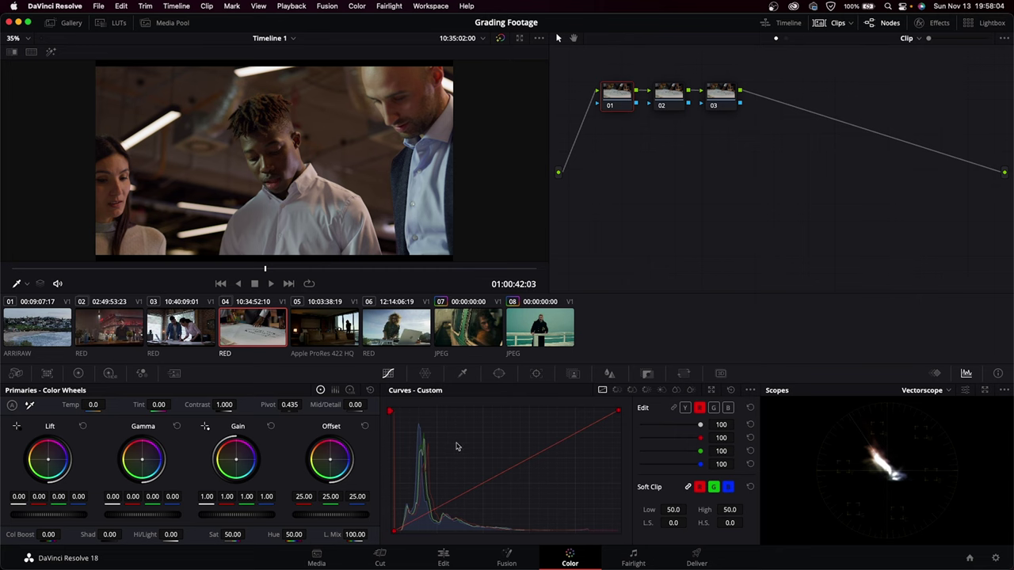
left_click(712, 390)
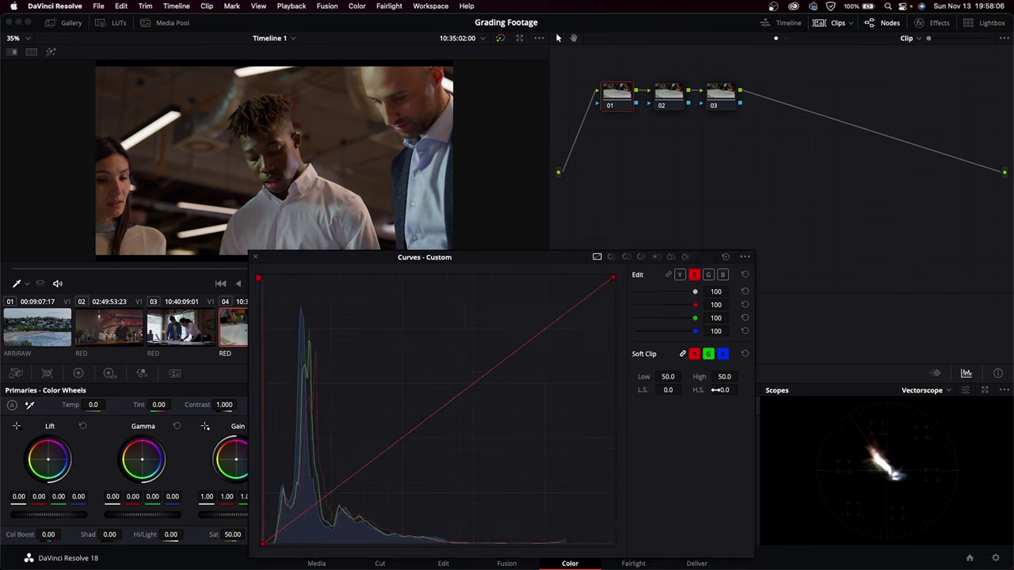
left_click_drag(579, 264, 657, 262)
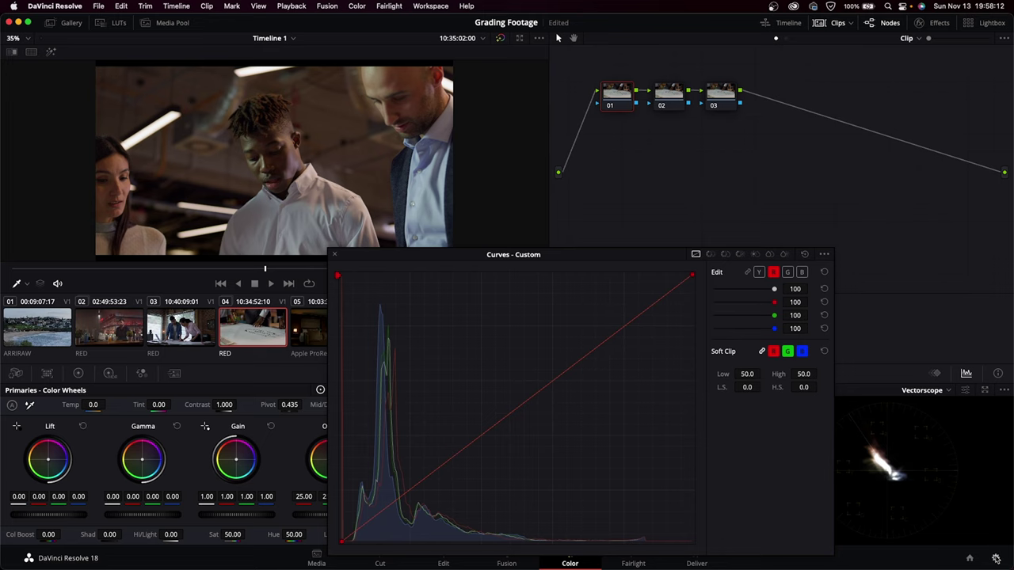
left_click(995, 558)
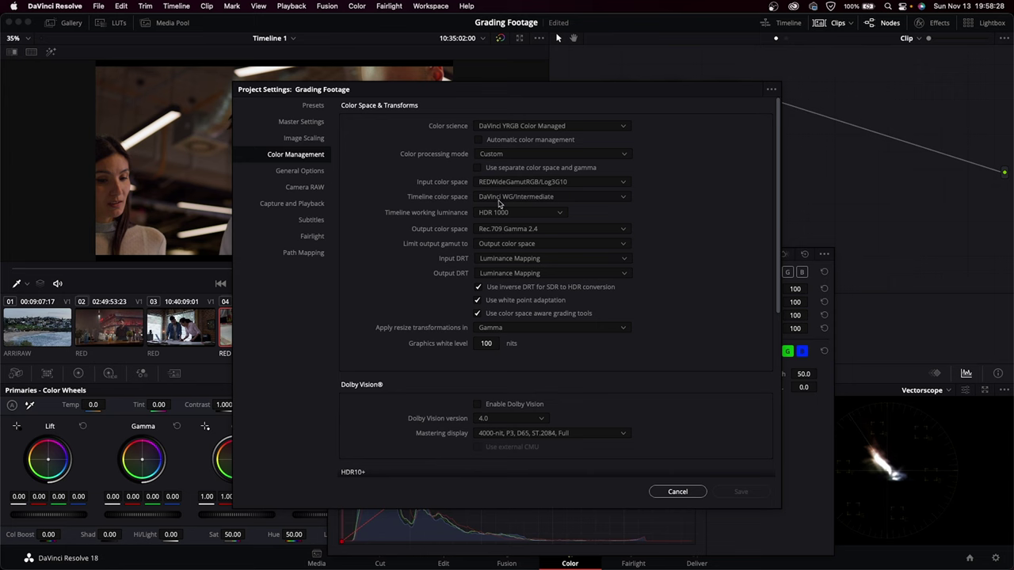
left_click(677, 491)
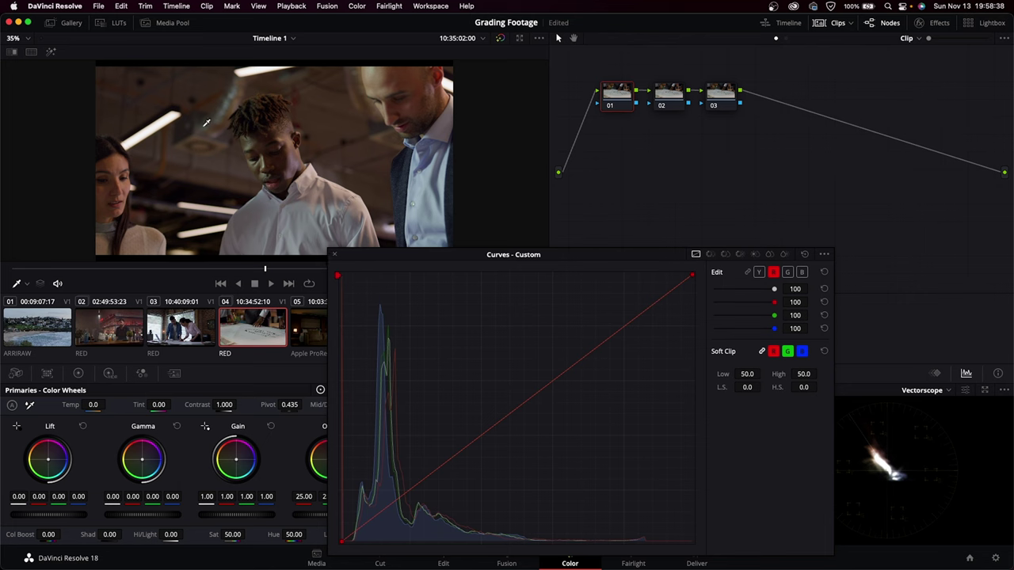
Label node 01 Contrast and raise its contrast to about 1.13, nudging the pivot slightly
left_click_drag(500, 262, 448, 255)
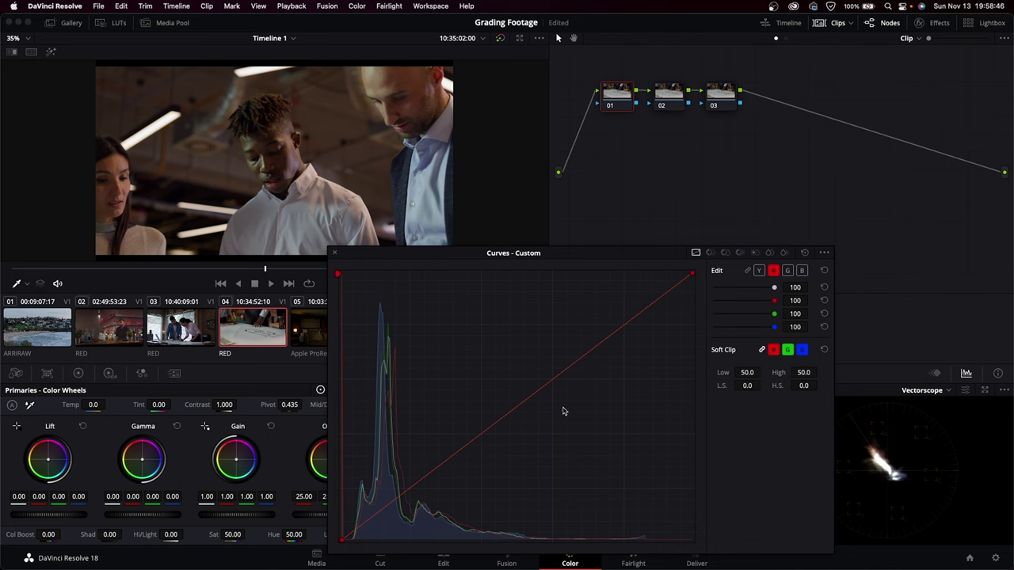
left_click(614, 92)
right_click(613, 92)
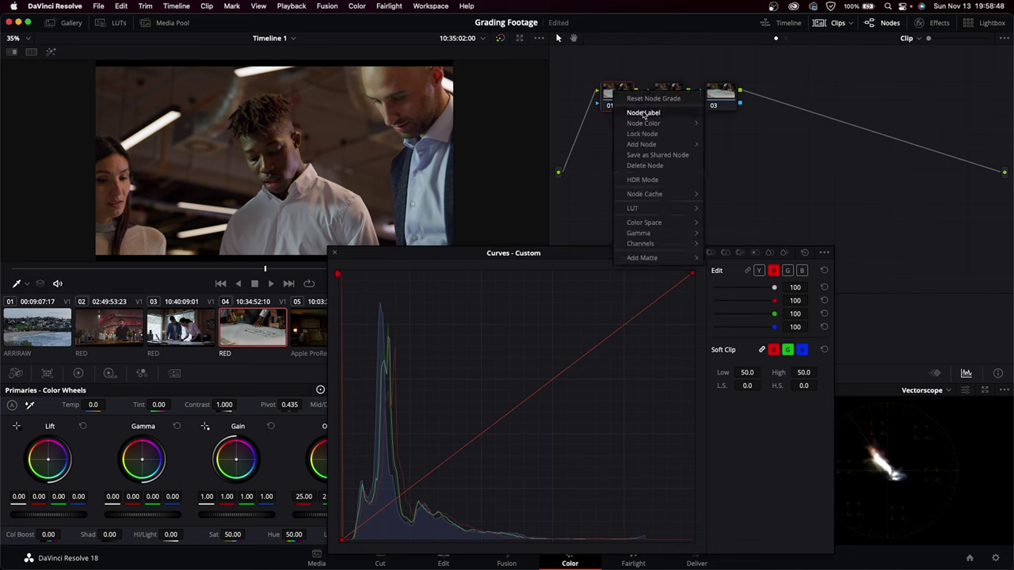
left_click(645, 179)
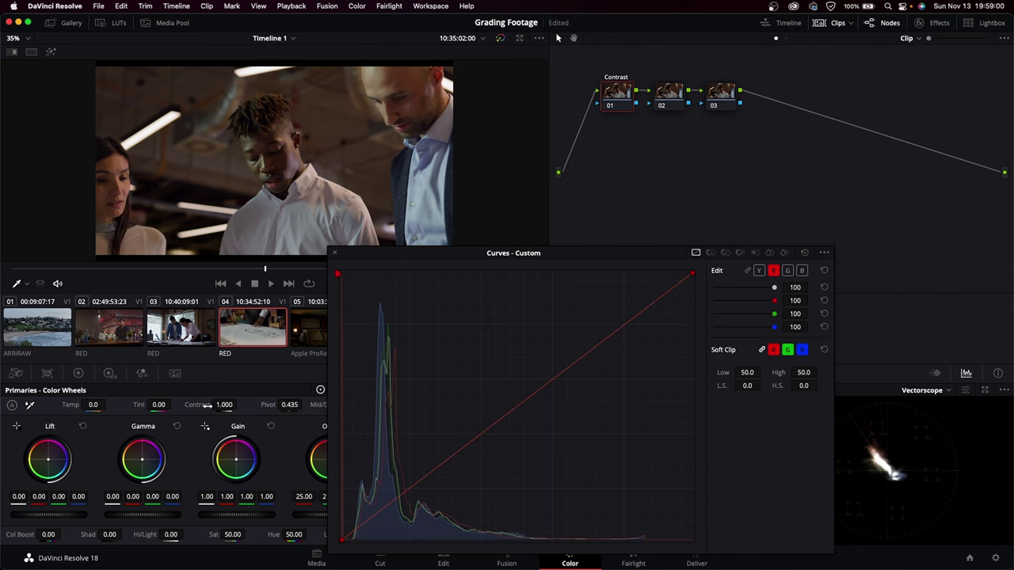
left_click_drag(209, 405, 237, 411)
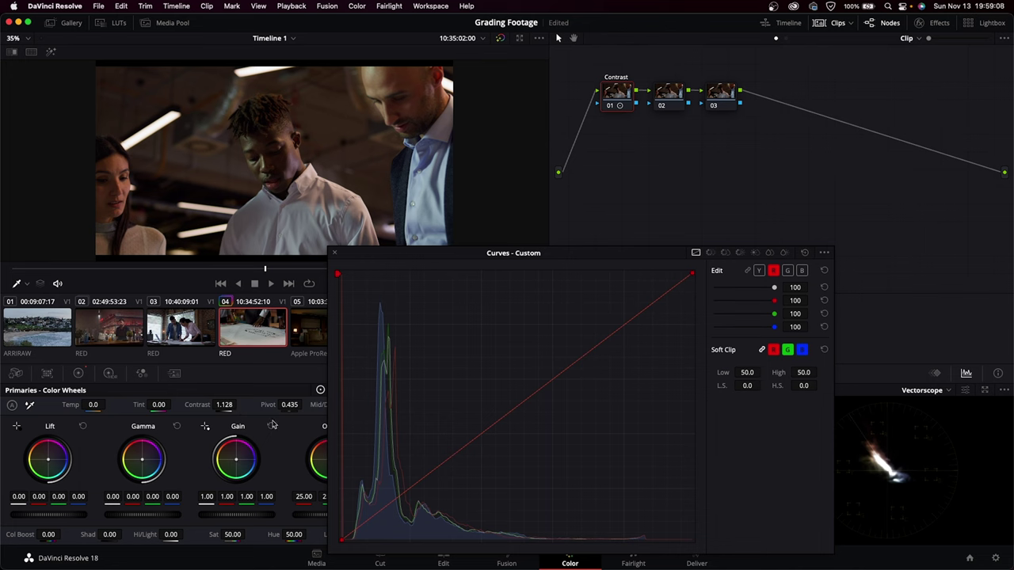
left_click_drag(281, 404, 291, 404)
Select node 02 and begin giving it a node label
left_click(662, 103)
right_click(673, 92)
left_click(705, 116)
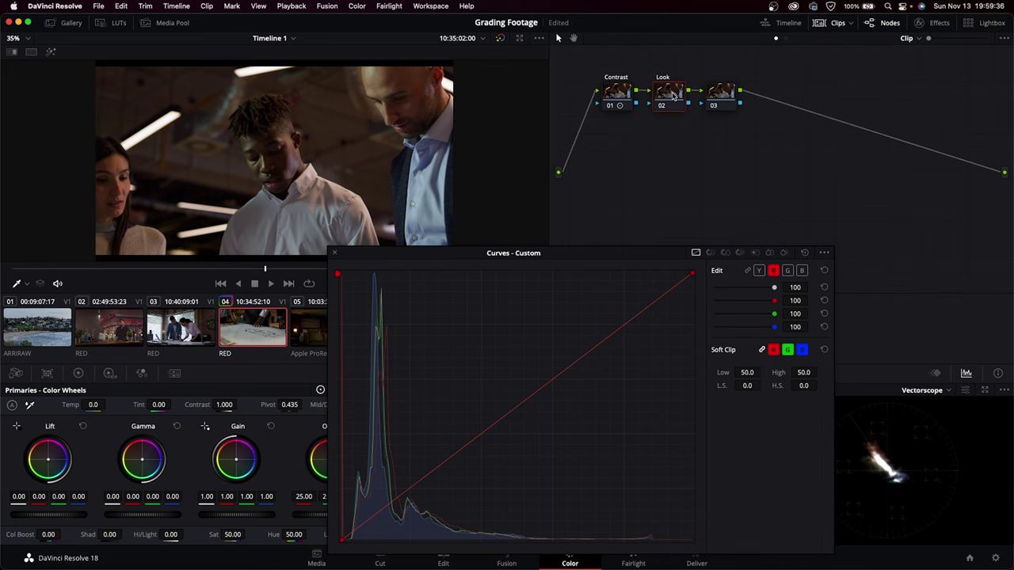
Finish labelling node 02 Look and shift the Custom Curves window slightly up-left
left_click_drag(673, 95, 671, 96)
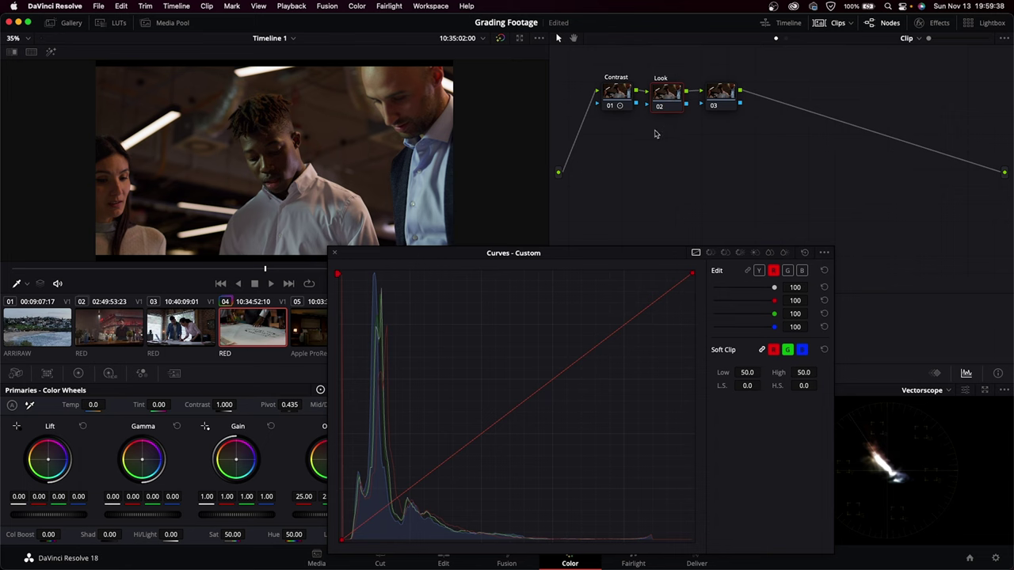
left_click_drag(601, 253, 594, 251)
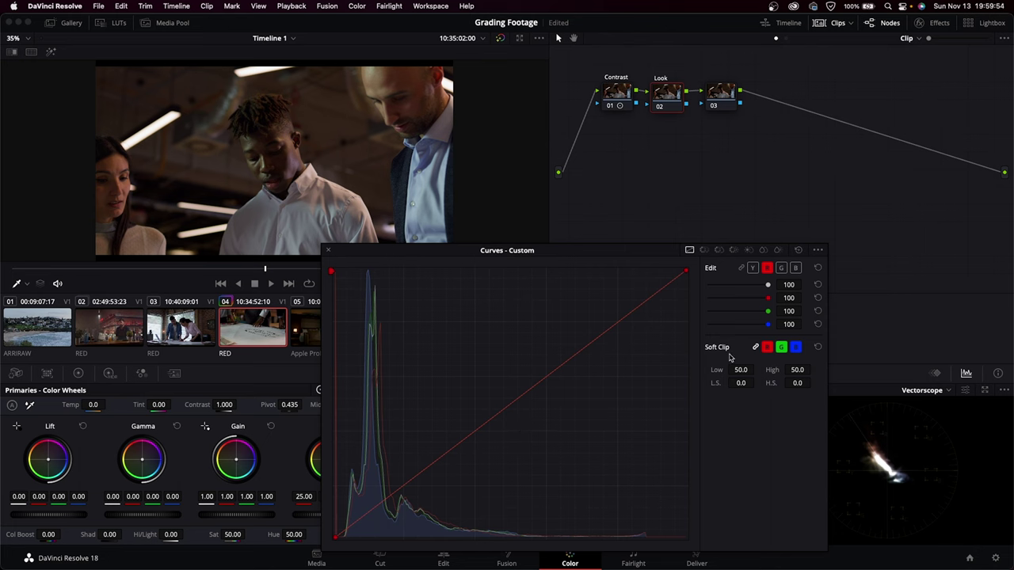
Unlink the YRGB curves in Curves - Custom and make the red channel active
left_click(741, 269)
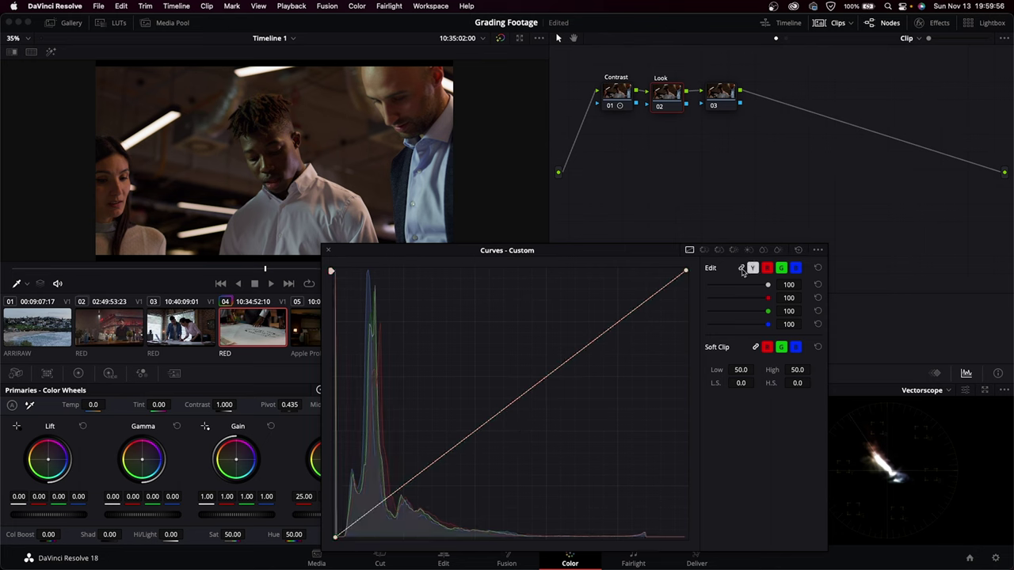
left_click(795, 267)
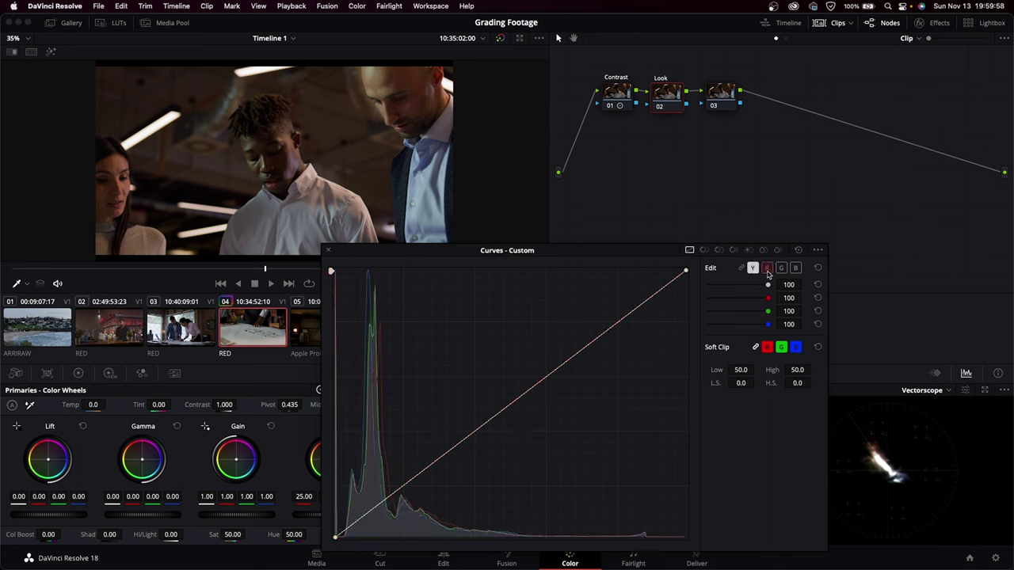
left_click(781, 267)
left_click(795, 268)
left_click(766, 268)
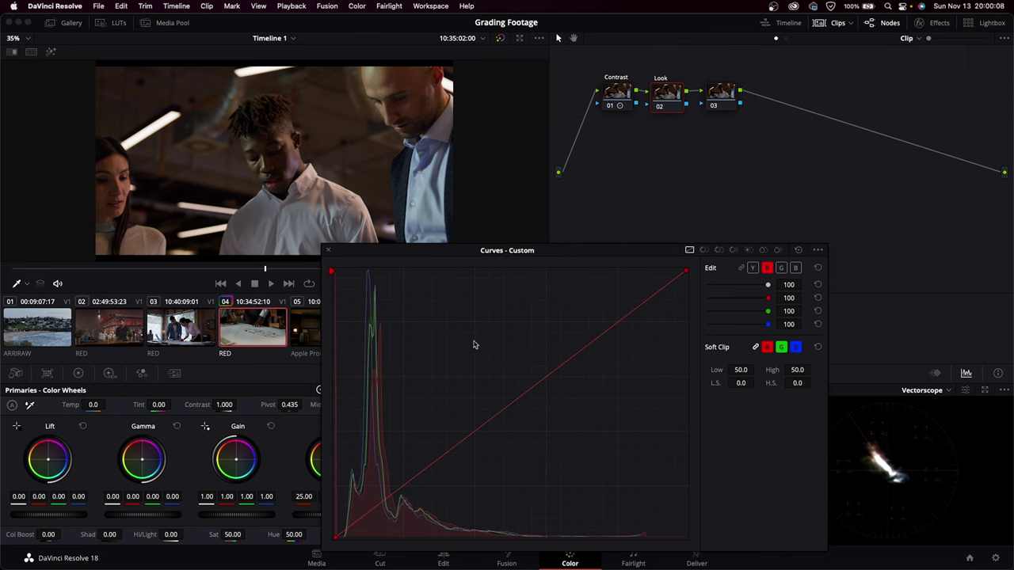
Place two control points low on the red curve, keeping it nearly straight
left_click_drag(509, 405, 523, 428)
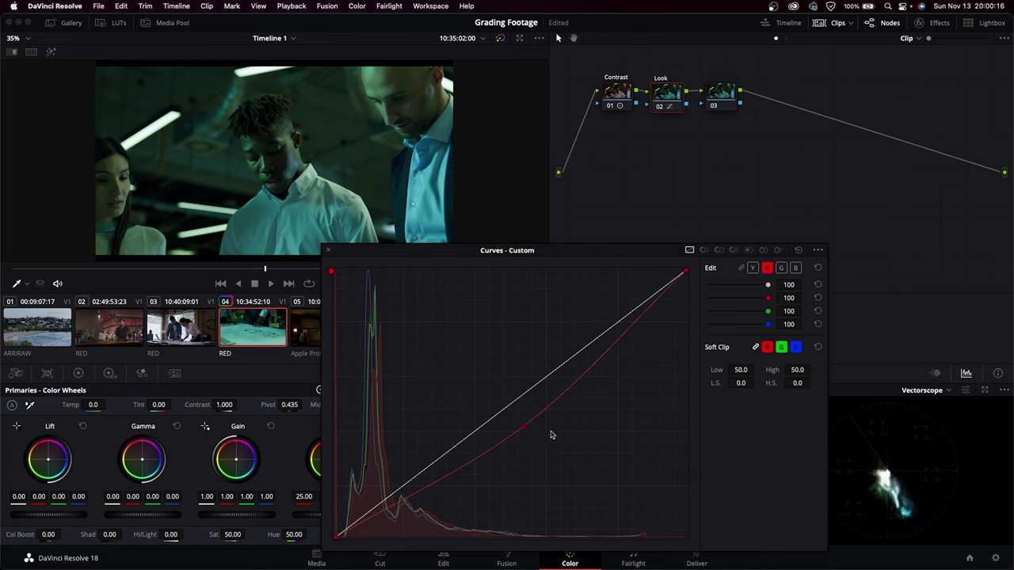
mouse_move(523, 428)
left_mouse_down()
mouse_move(516, 398)
mouse_move(529, 426)
left_mouse_up()
right_click(526, 424)
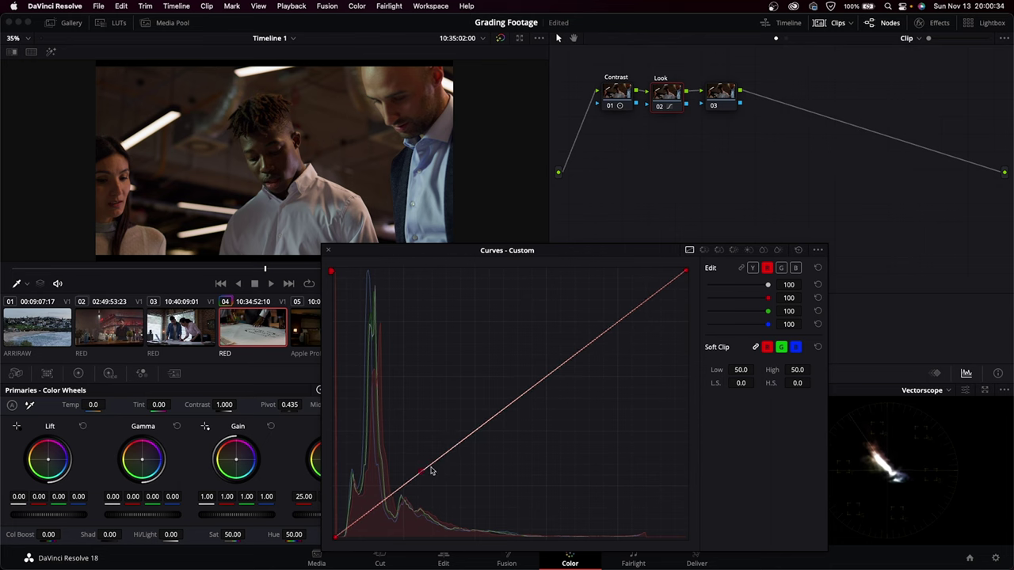
left_click(435, 461)
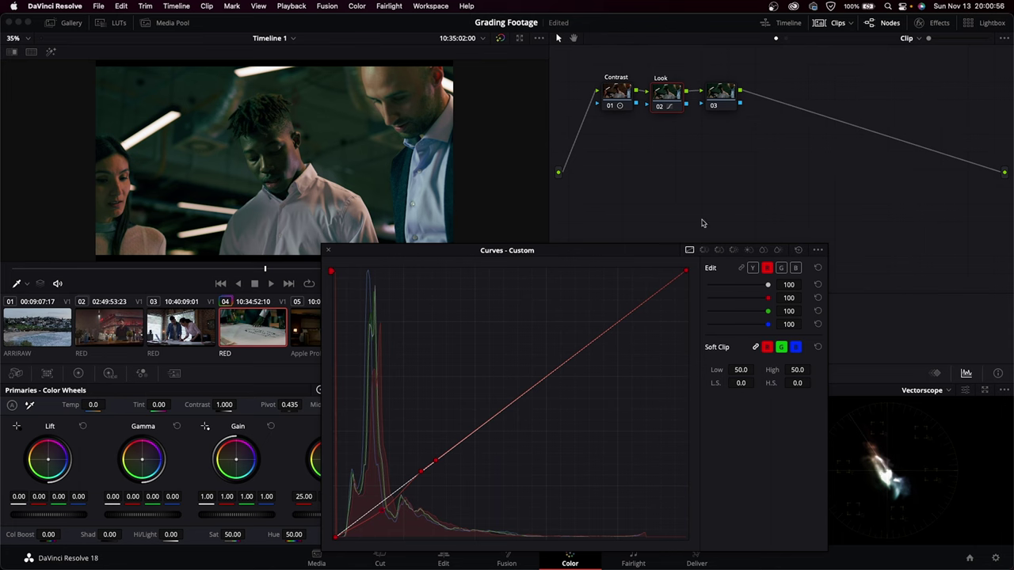
Toggle the Look node on and off with Cmd+D to compare before and after
key("super+d")
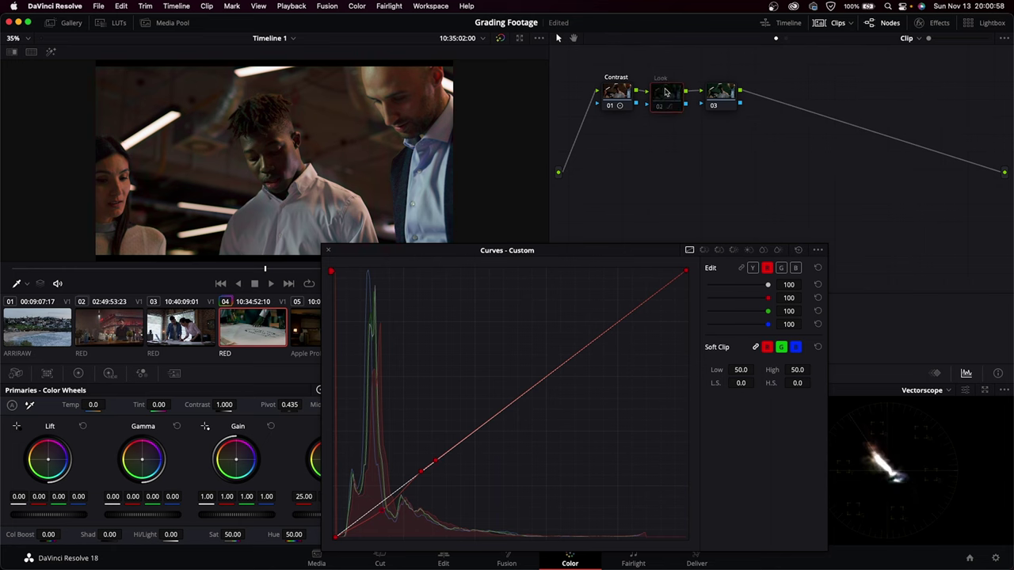
key("super+d")
key("super+d")
key("super+d")
key("super+d")
key("super+d")
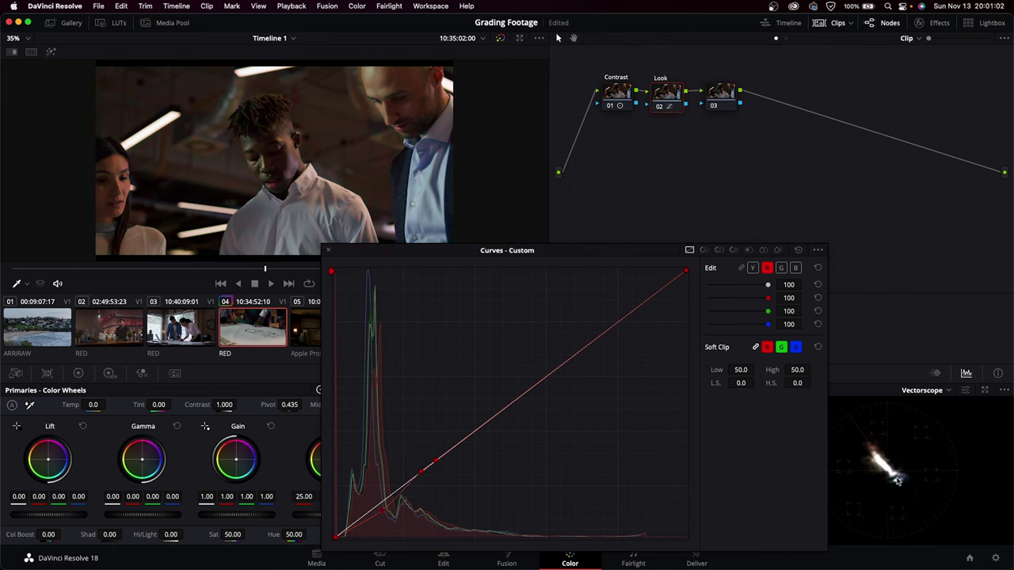
key("super+d")
key("super+d")
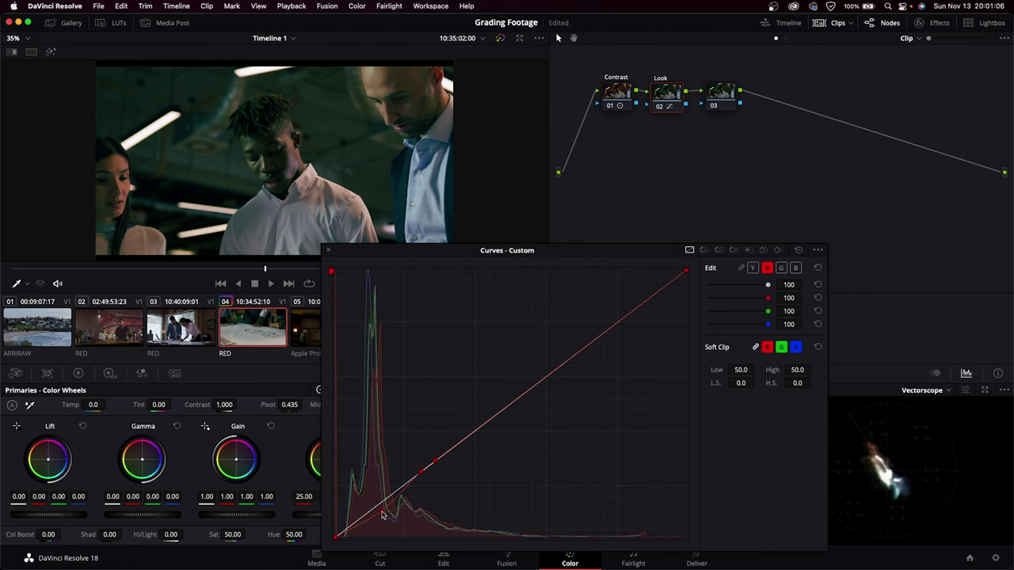
key("super+d")
key("super+d")
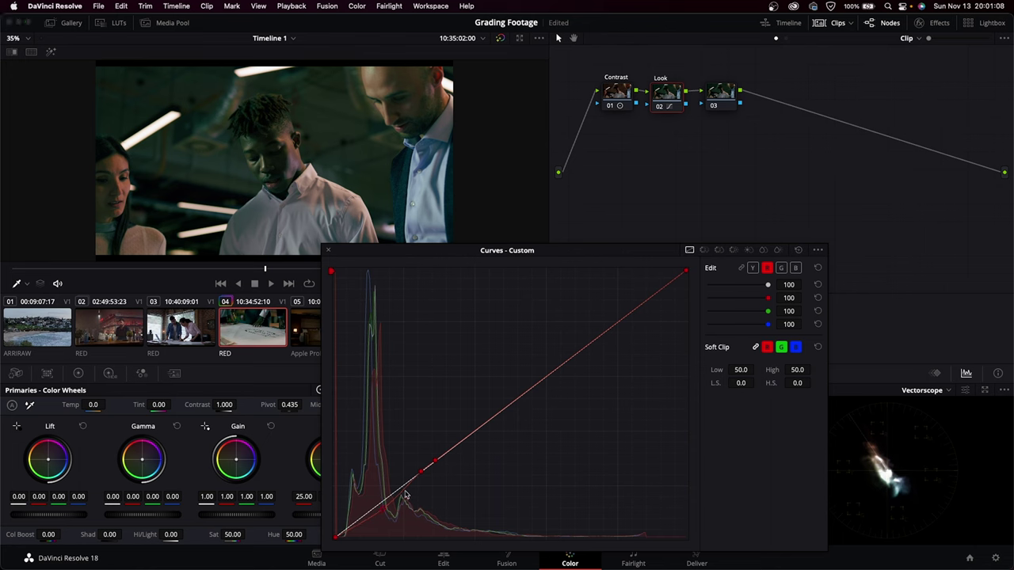
On the G channel, add and nudge control points near the bottom of the green curve
left_click(781, 268)
left_click(436, 463)
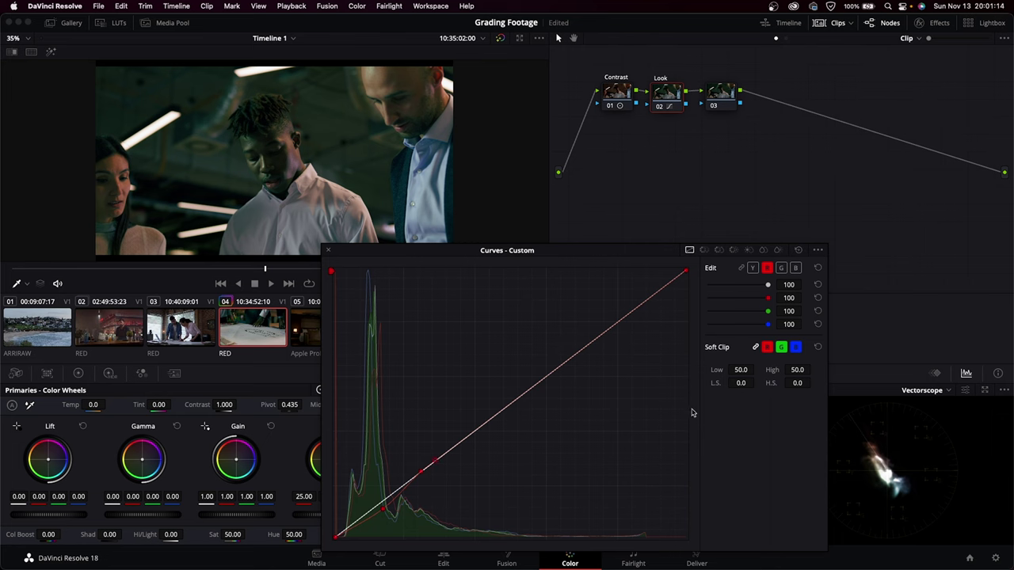
left_click(781, 268)
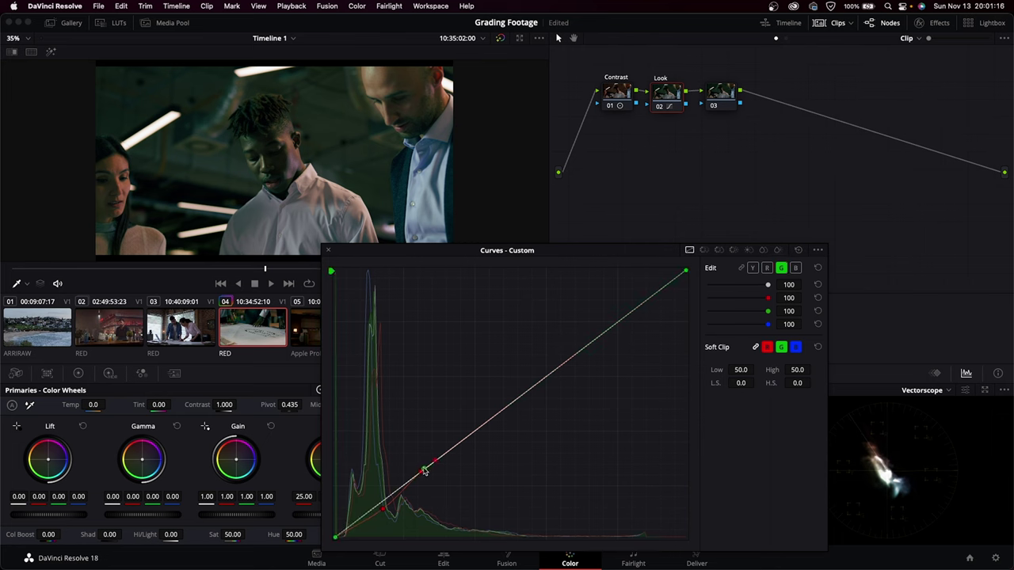
left_click_drag(387, 507, 385, 504)
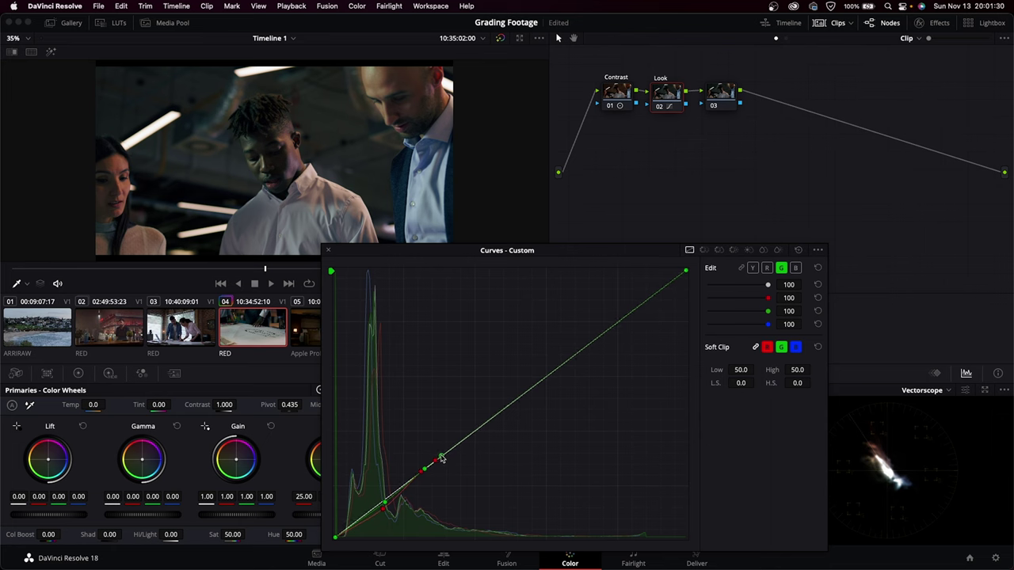
left_click(384, 503)
Lift a red upper-midtone point above the diagonal and lower the red curve's top-right endpoint slightly
left_click(767, 268)
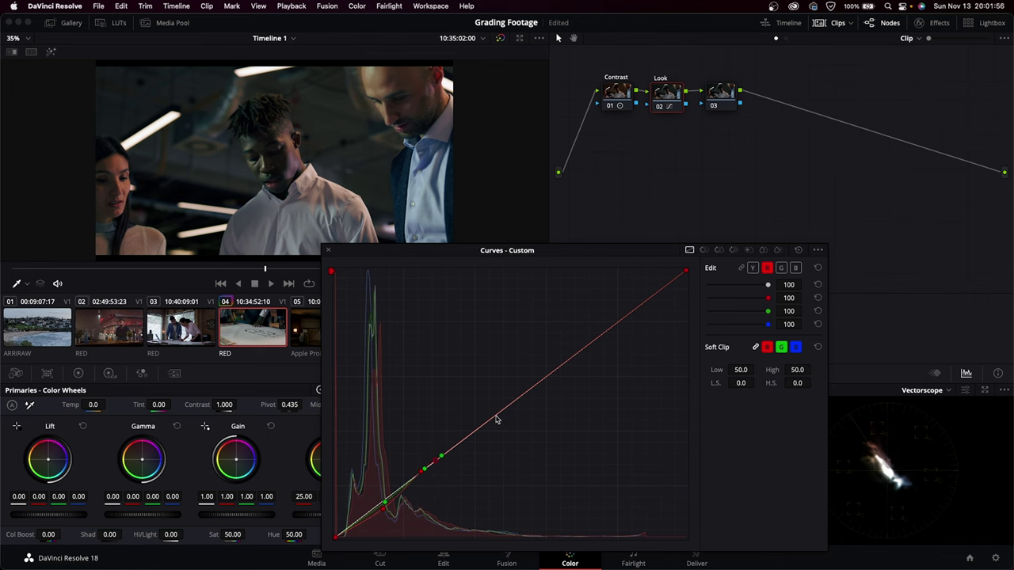
mouse_move(497, 420)
left_mouse_down()
mouse_move(475, 403)
mouse_move(487, 412)
left_mouse_up()
left_click_drag(686, 272, 688, 277)
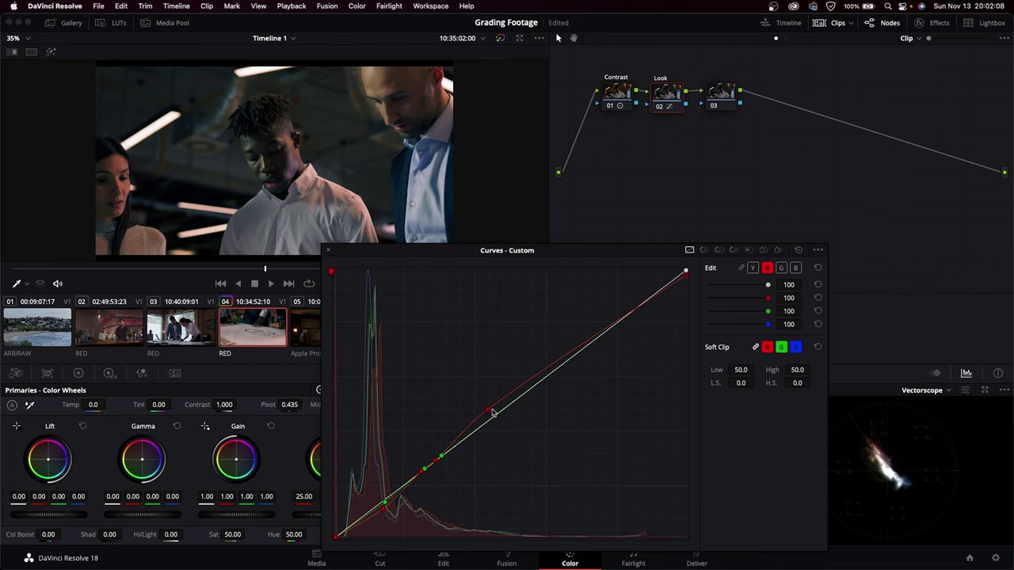
mouse_move(489, 412)
left_mouse_down()
mouse_move(496, 403)
mouse_move(490, 409)
left_mouse_up()
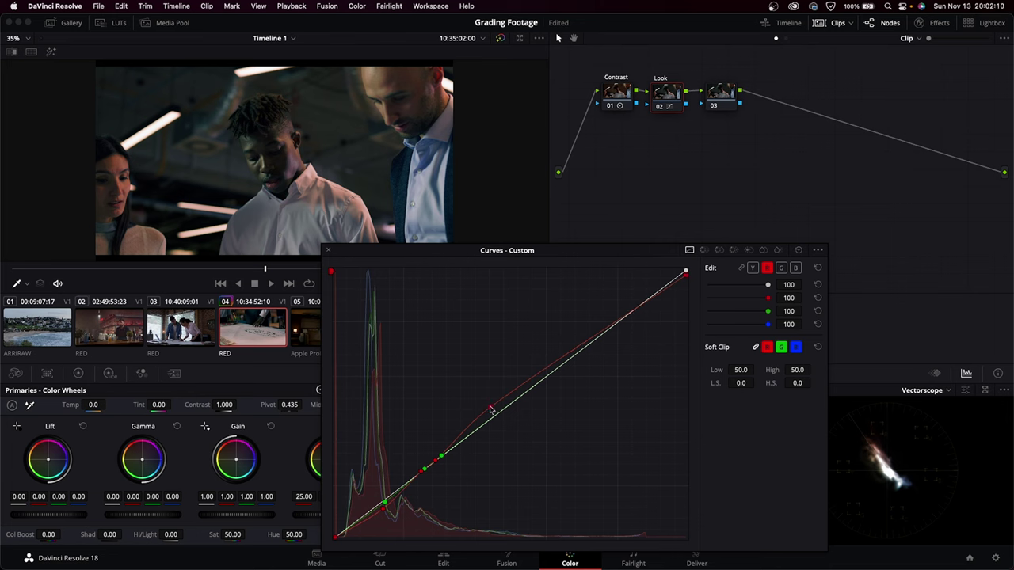
left_click(781, 269)
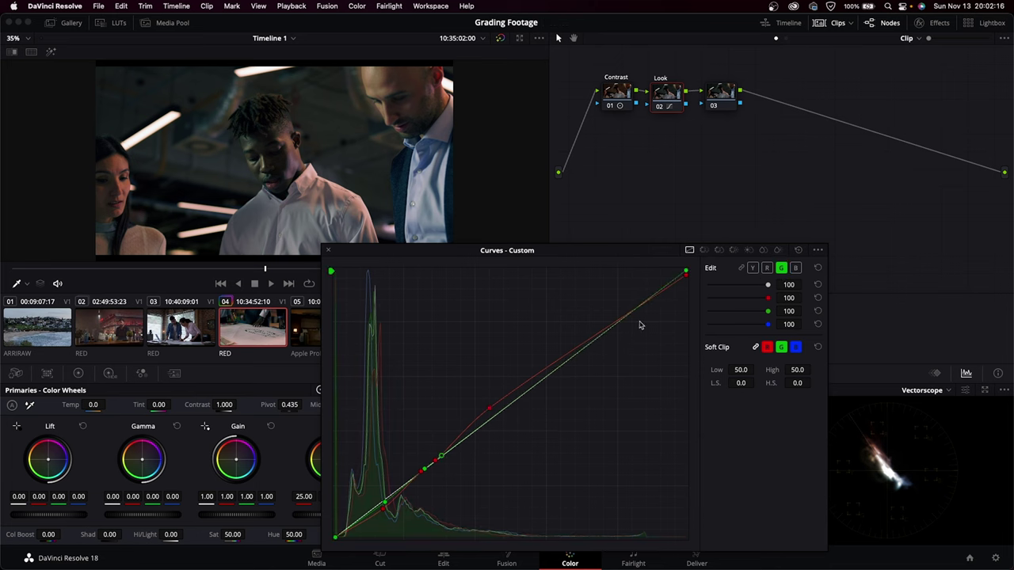
Drag the top-right highlight points of the green and blue curves slightly downward
left_click_drag(684, 277, 687, 282)
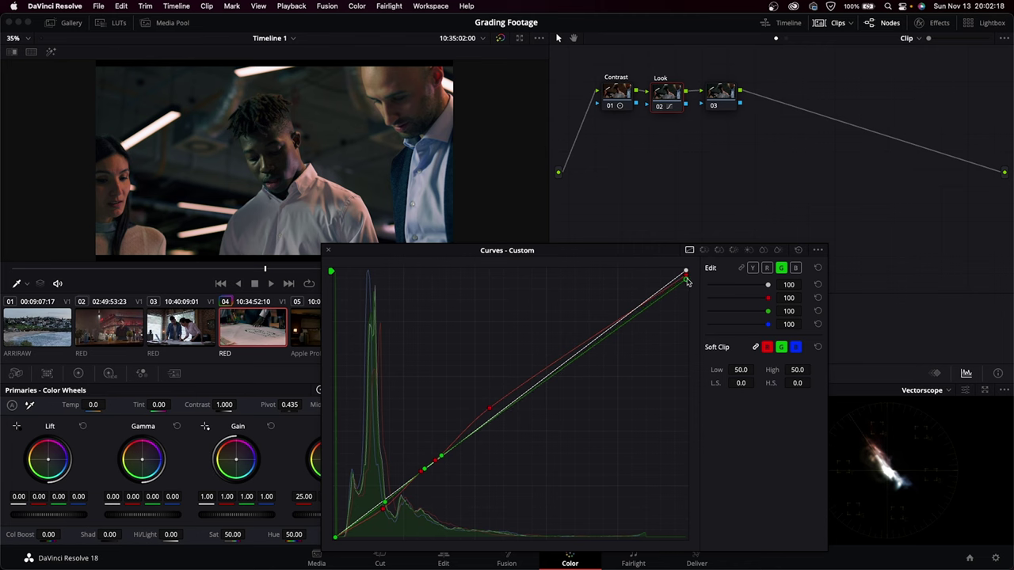
left_click(795, 268)
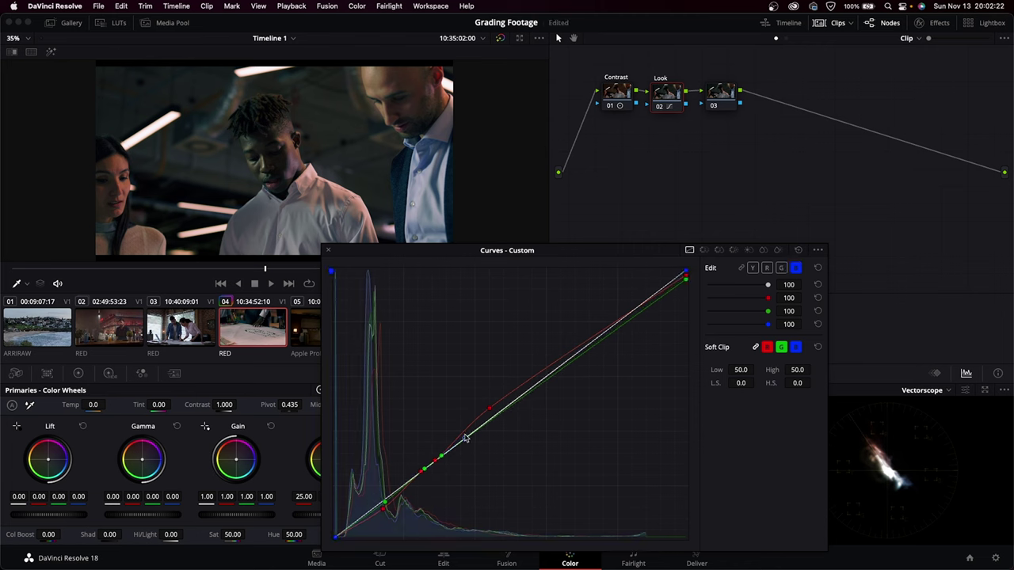
left_click_drag(687, 275, 689, 289)
left_click(670, 106)
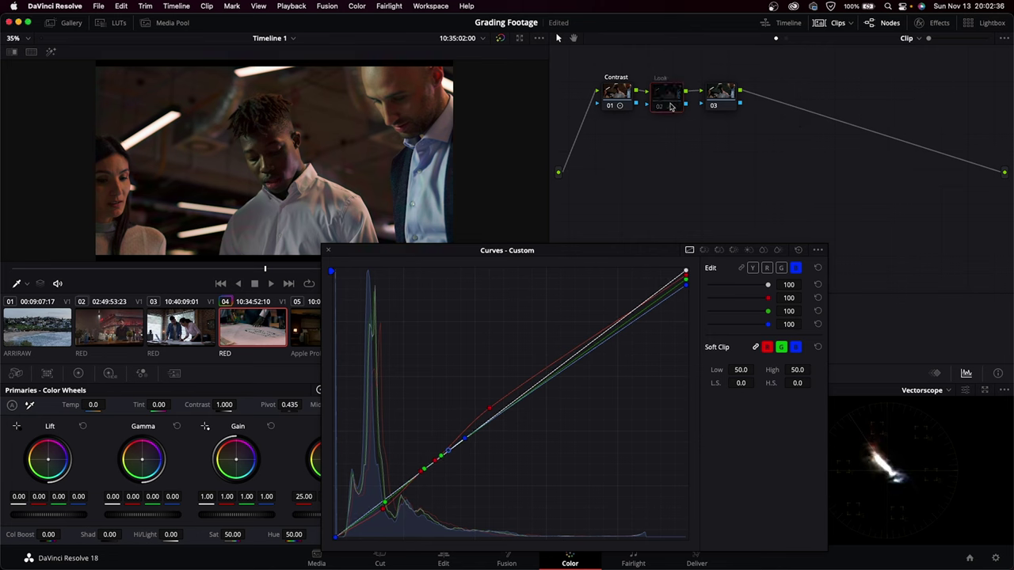
key("super+d")
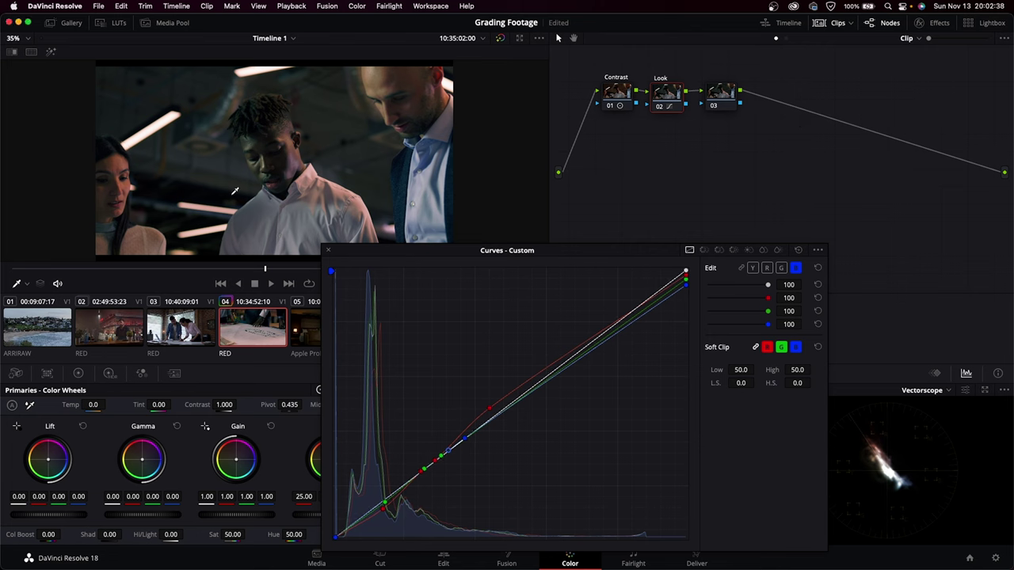
key("super+d")
key("super+d")
key("super+d")
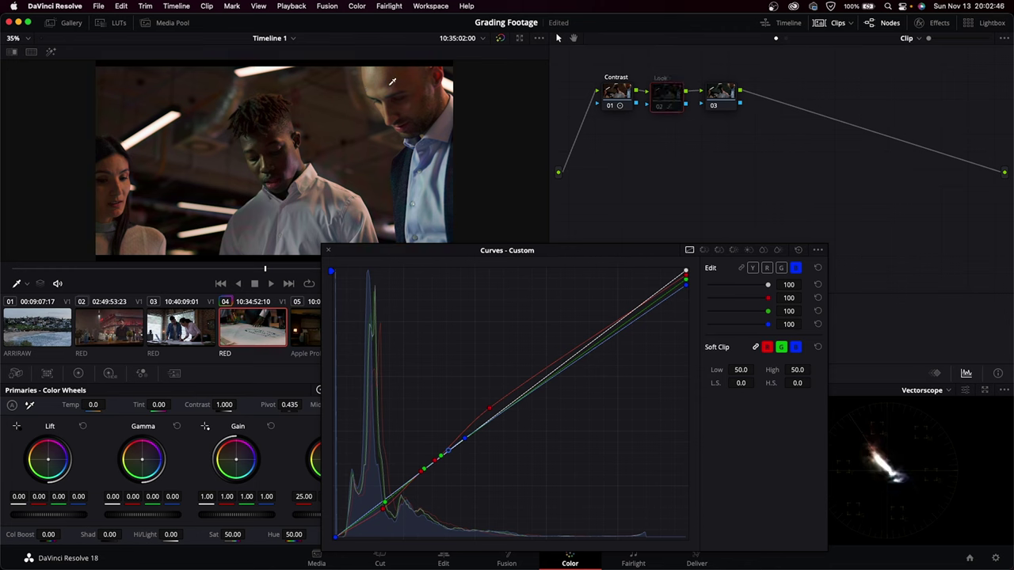
key("super+d")
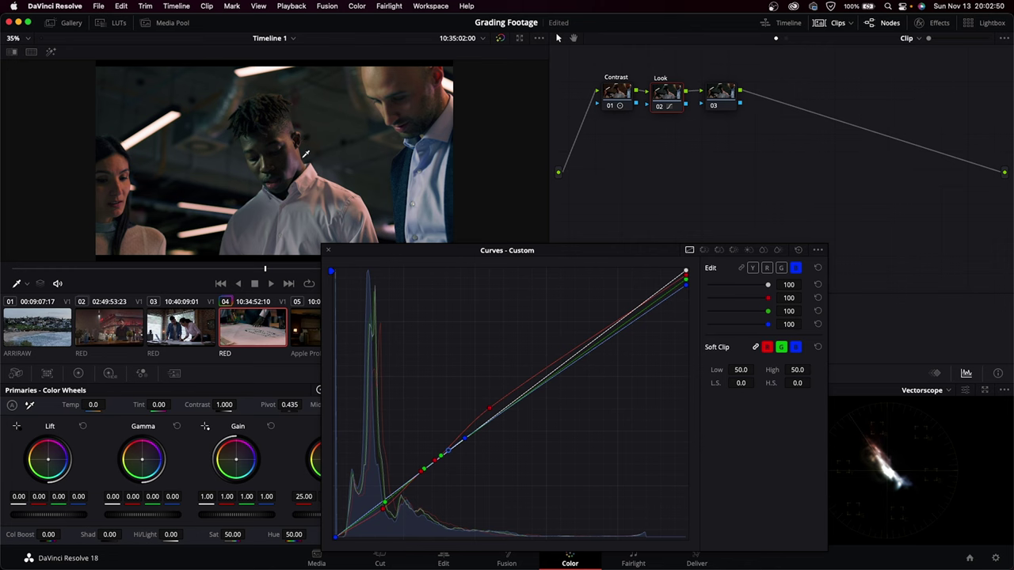
key("super+d")
key("super+d")
key("super+d")
key("super+d")
left_click(328, 250)
Add a circle window to node 03, shaped into a small, hard-edged ellipse over the central man's face
left_click(723, 94)
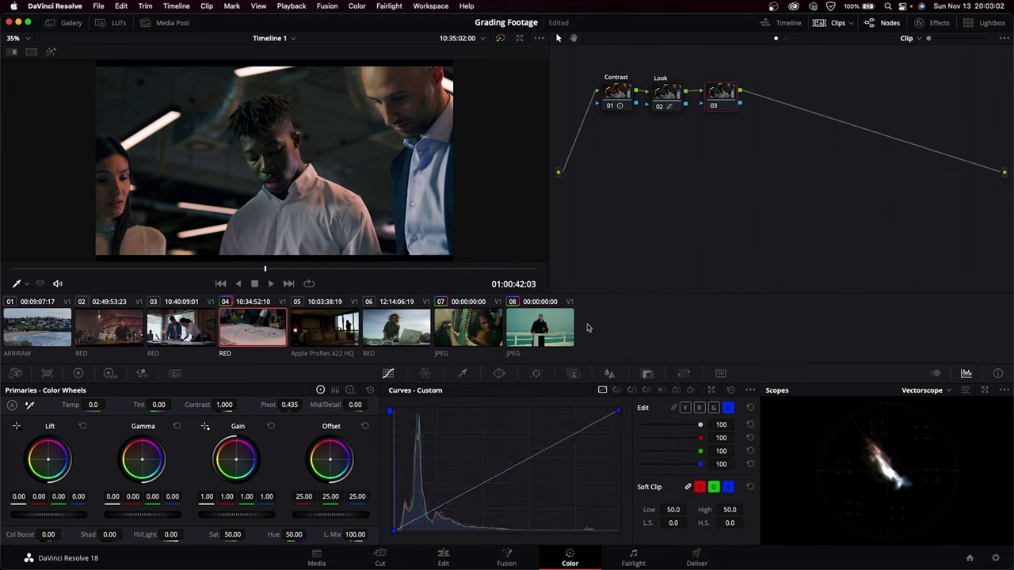
left_click(500, 376)
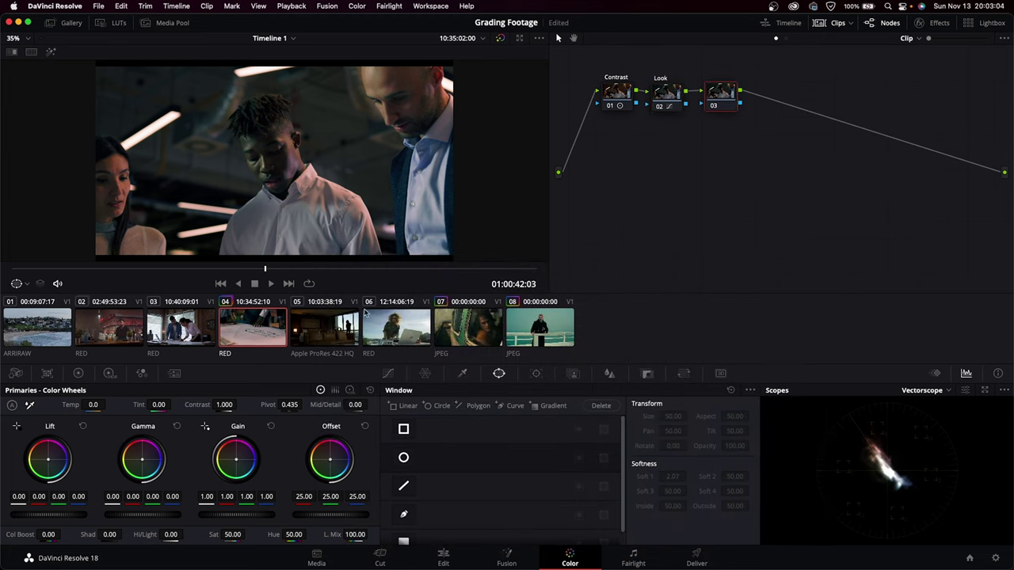
left_click(404, 458)
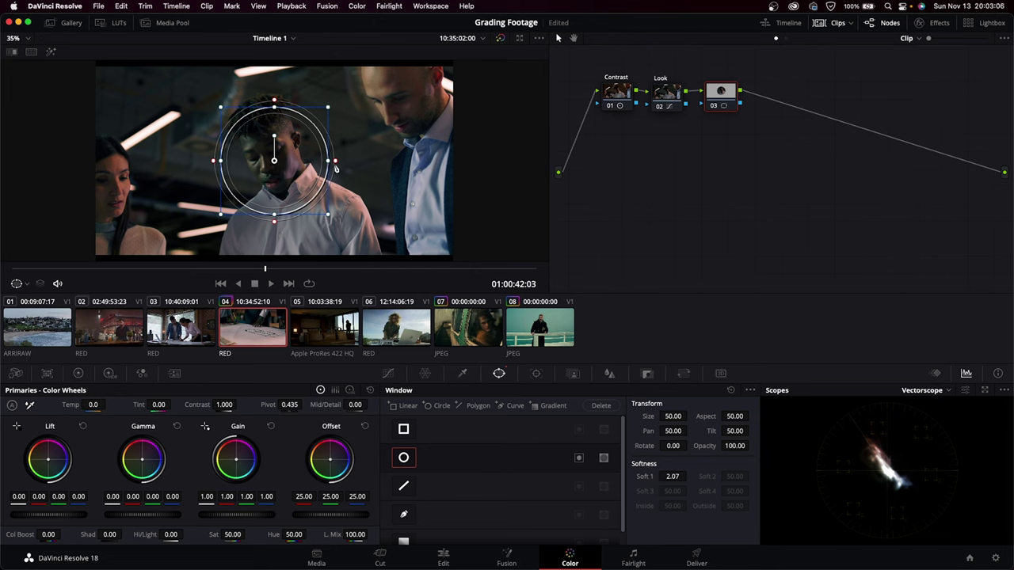
left_click_drag(335, 160, 326, 161)
left_click_drag(327, 214, 322, 156)
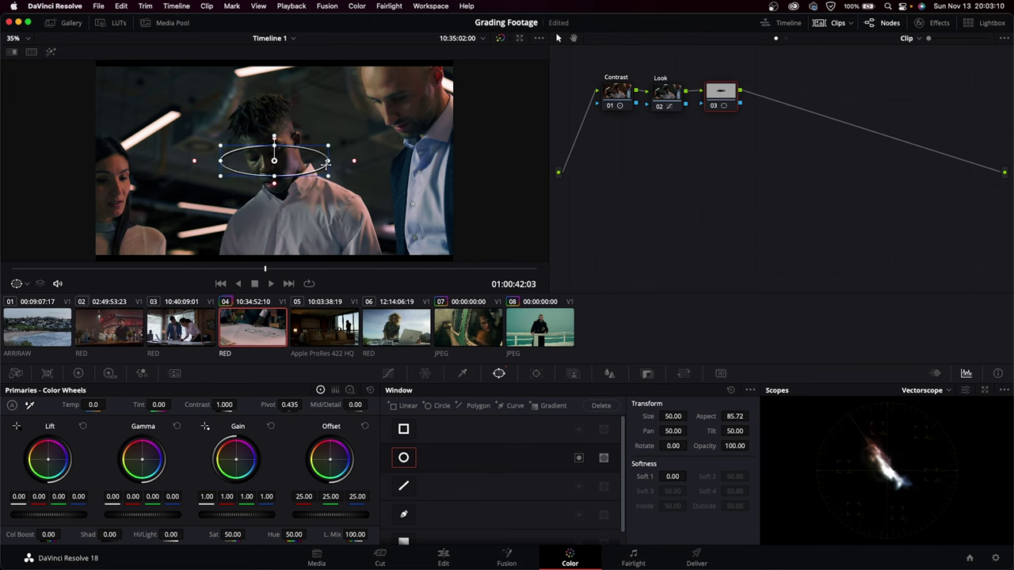
left_click_drag(326, 164, 284, 137)
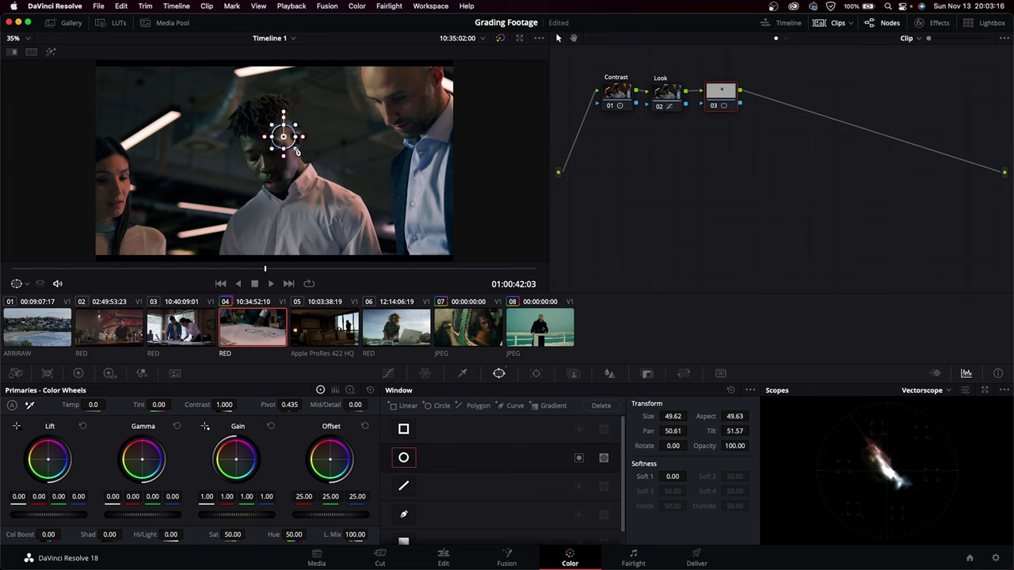
Check the masked area with the Shift+H highlight toggle, then switch the circle window off
key("shift+h")
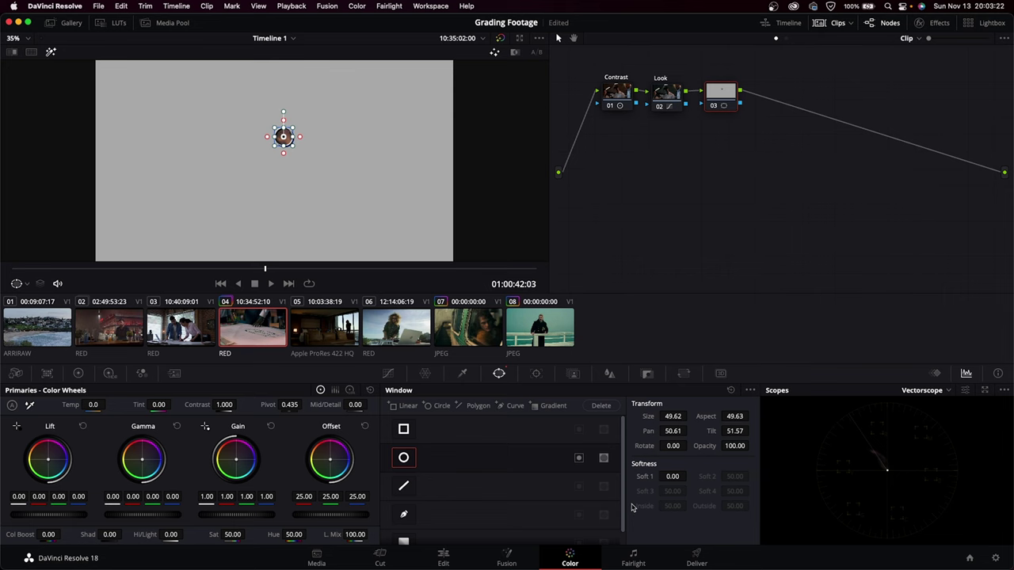
key("shift+h")
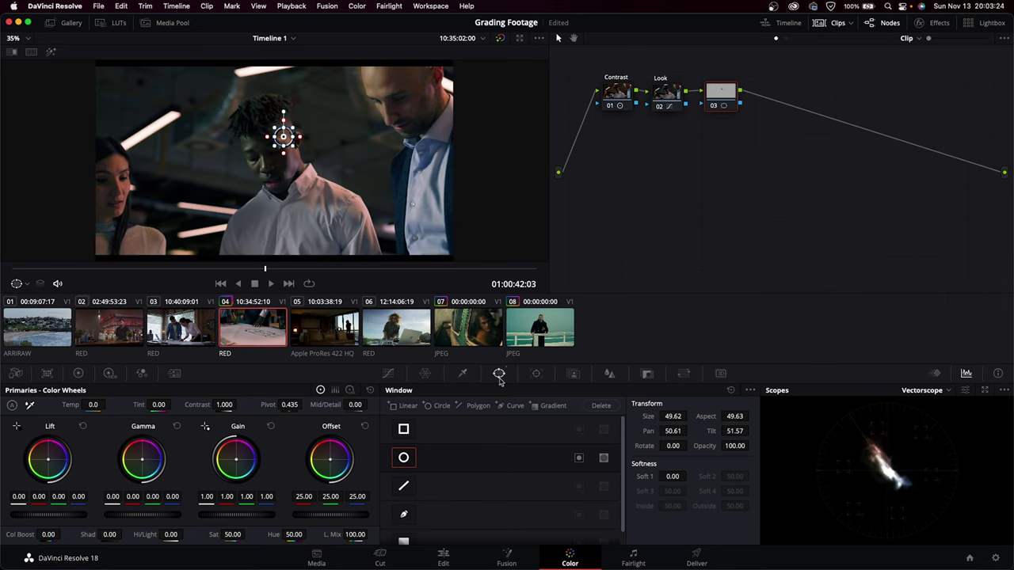
left_click(404, 458)
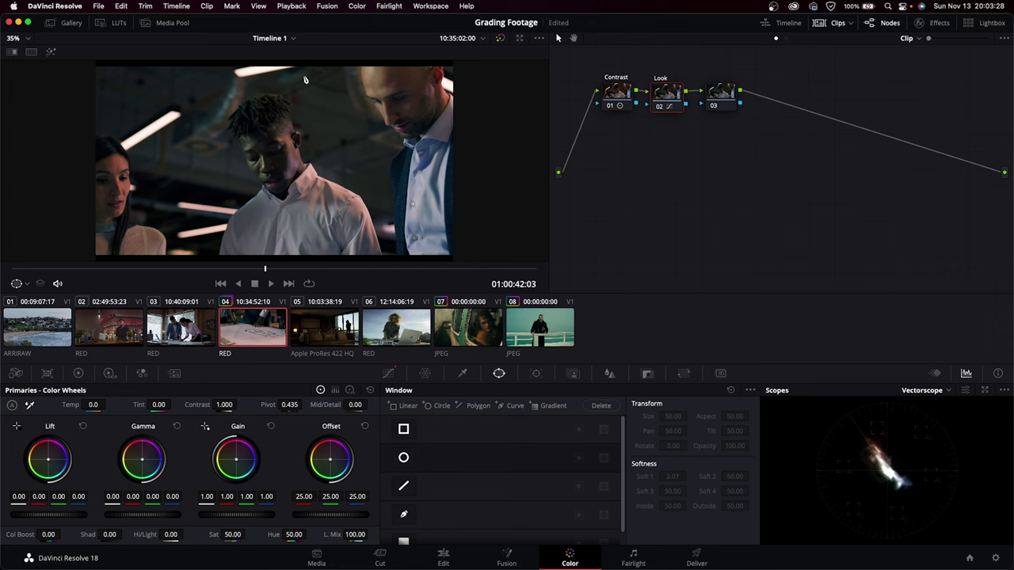
Show the Curves - Custom panel again, with the Look node's red, green and blue bends
left_click(388, 374)
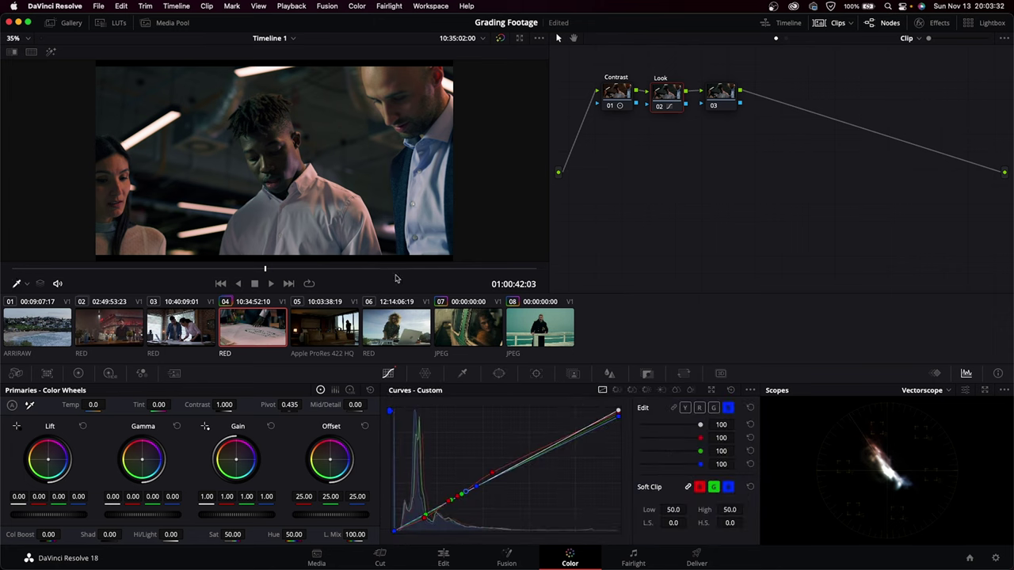